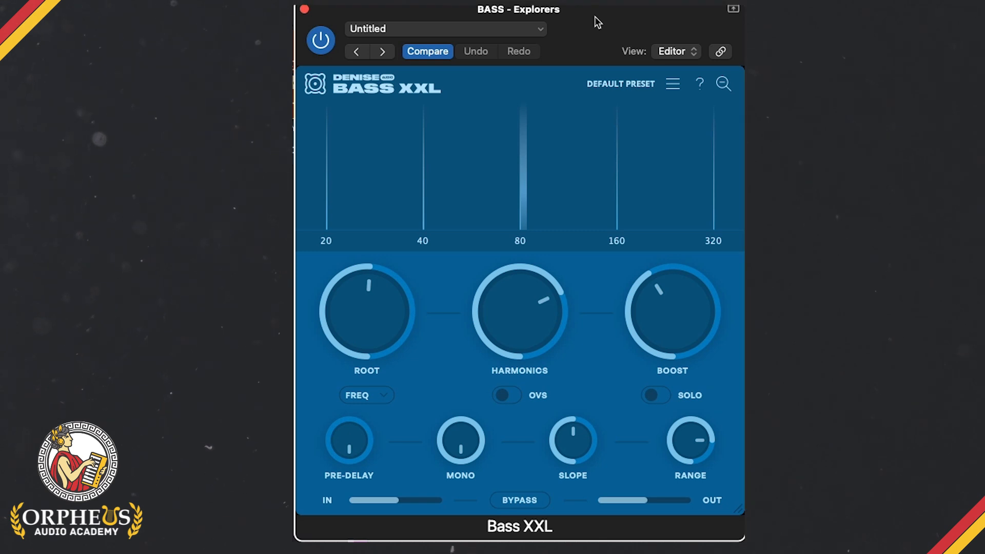
Step: Position the Bass XXL window and toggle its bypass to compare the processed and unprocessed bass
{"action": "mouse_move", "coordinate": [691, 362]}
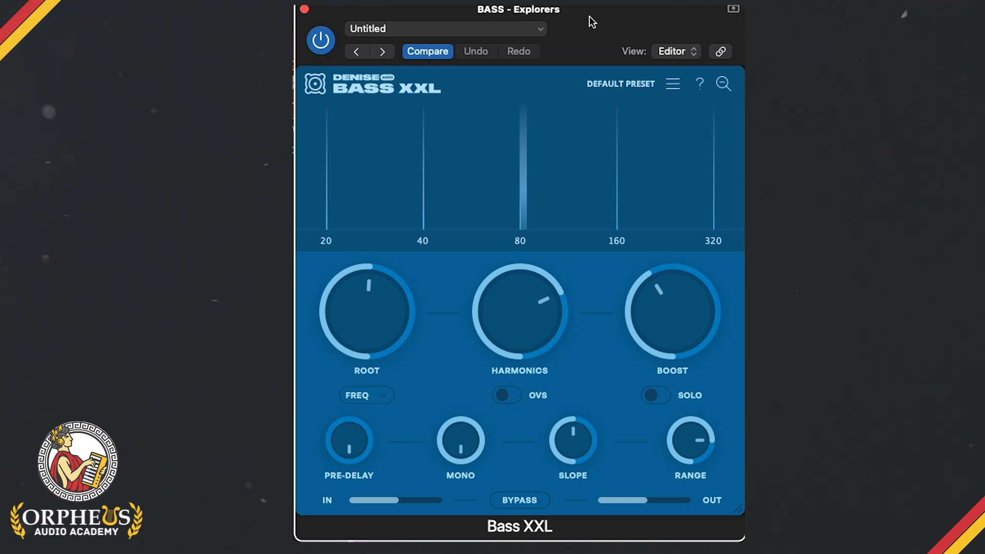
{"action": "left_click_drag", "start_coordinate": [622, 15], "coordinate": [620, 22]}
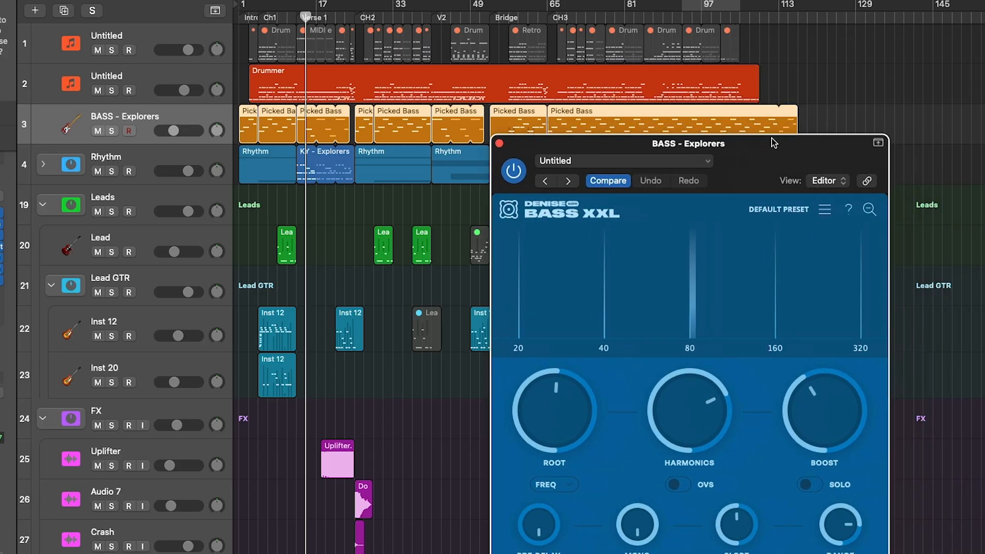
{"action": "left_click_drag", "start_coordinate": [773, 143], "coordinate": [740, 71]}
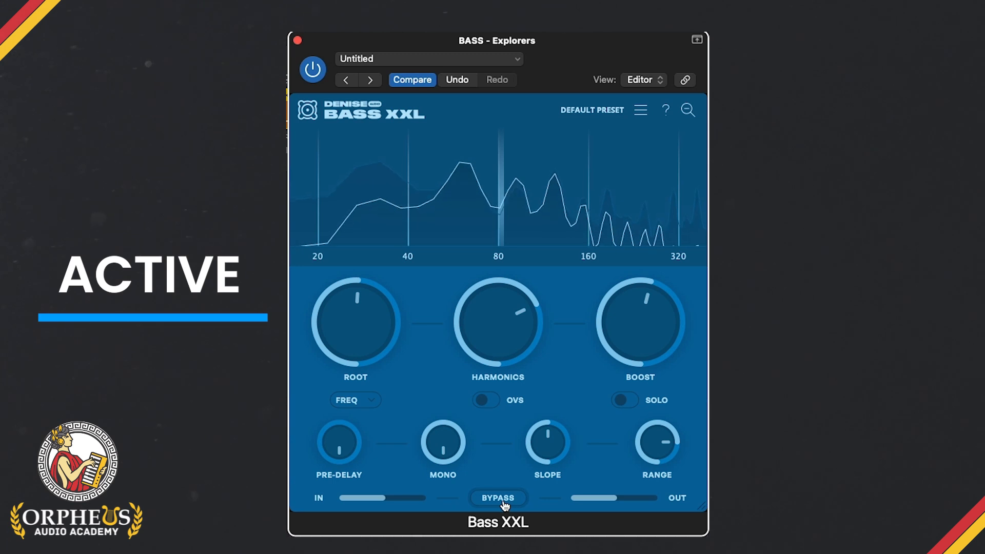
{"action": "left_click", "coordinate": [504, 501]}
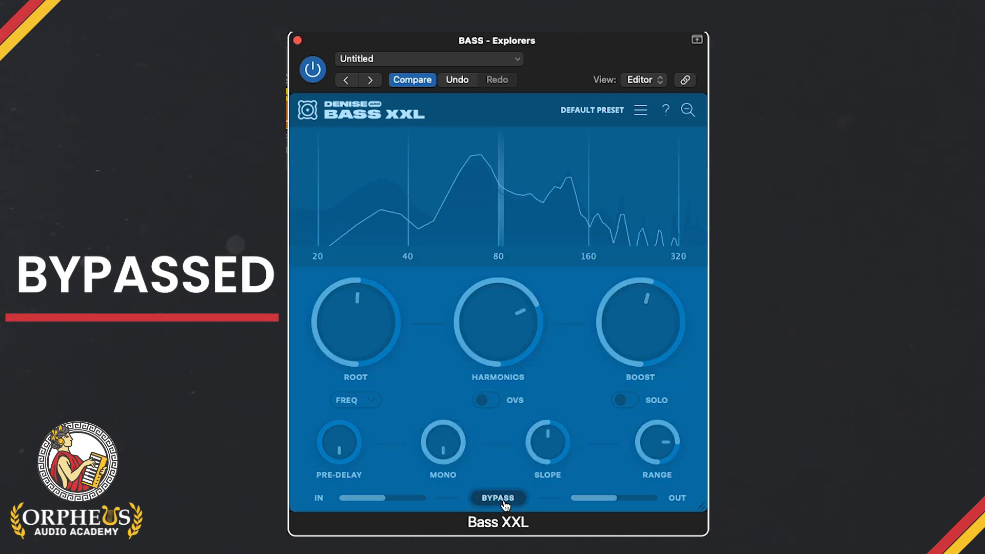
{"action": "left_click", "coordinate": [505, 505]}
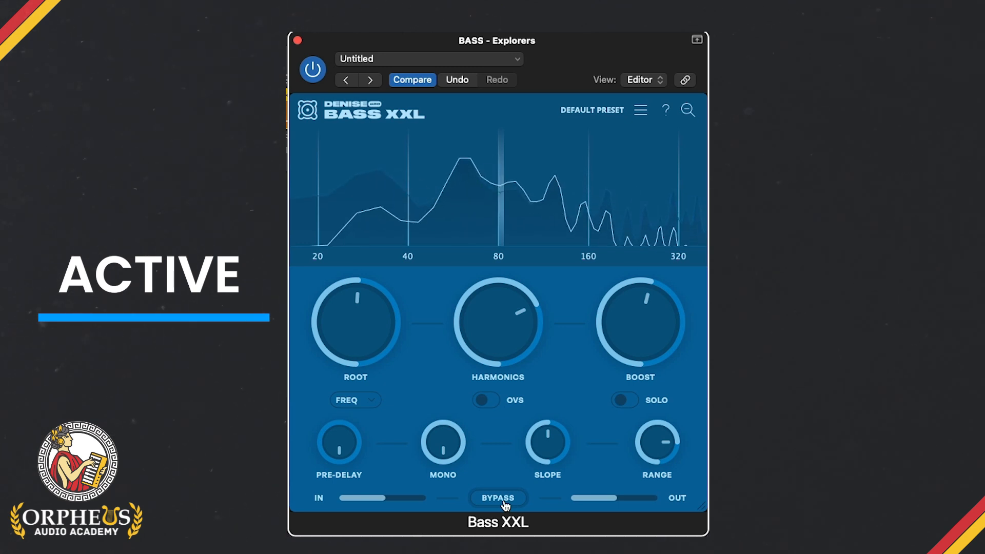
{"action": "left_click", "coordinate": [505, 505]}
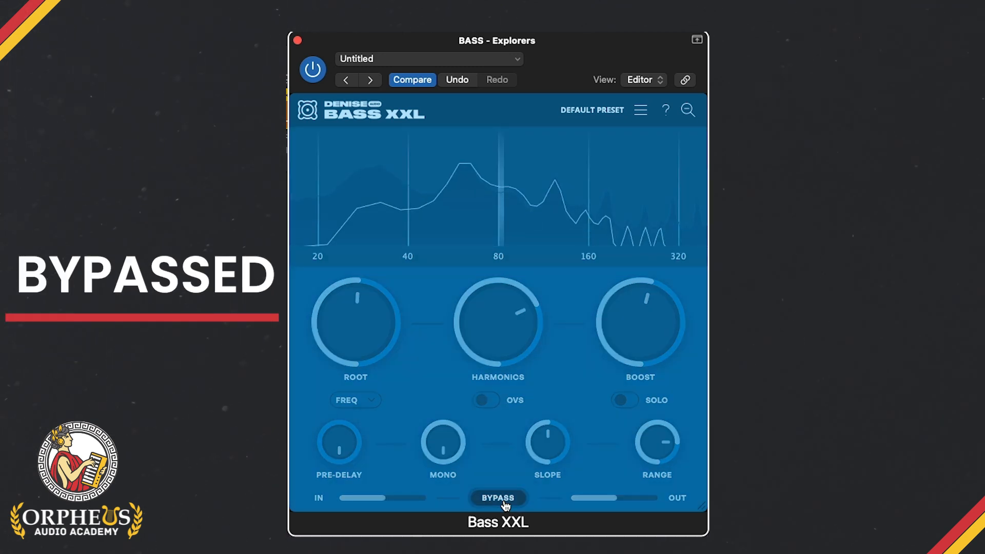
{"action": "left_click", "coordinate": [505, 505]}
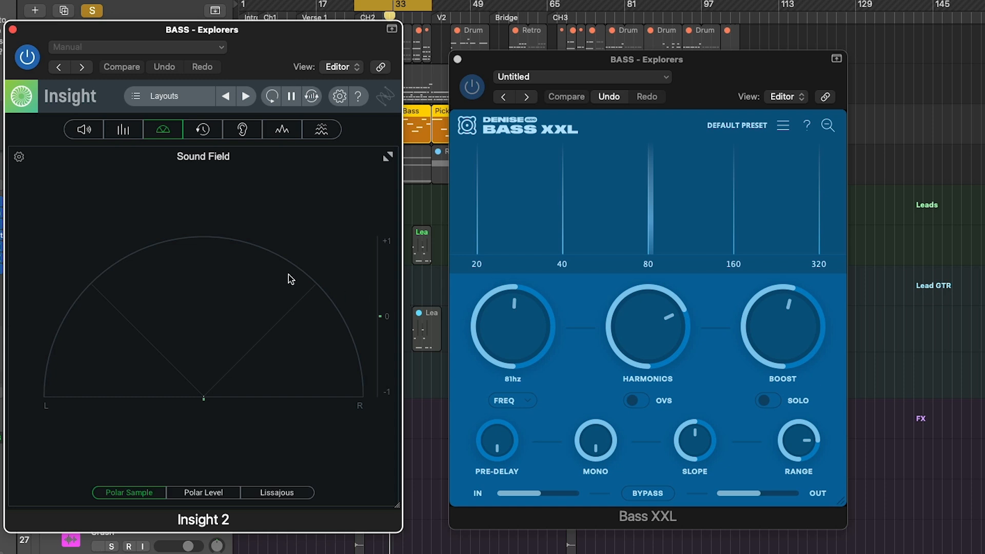
Step: Switch Insight 2's Sound Field to Lissajous and toggle Bass XXL's bypass to compare the bass track's stereo image
{"action": "left_click", "coordinate": [306, 493]}
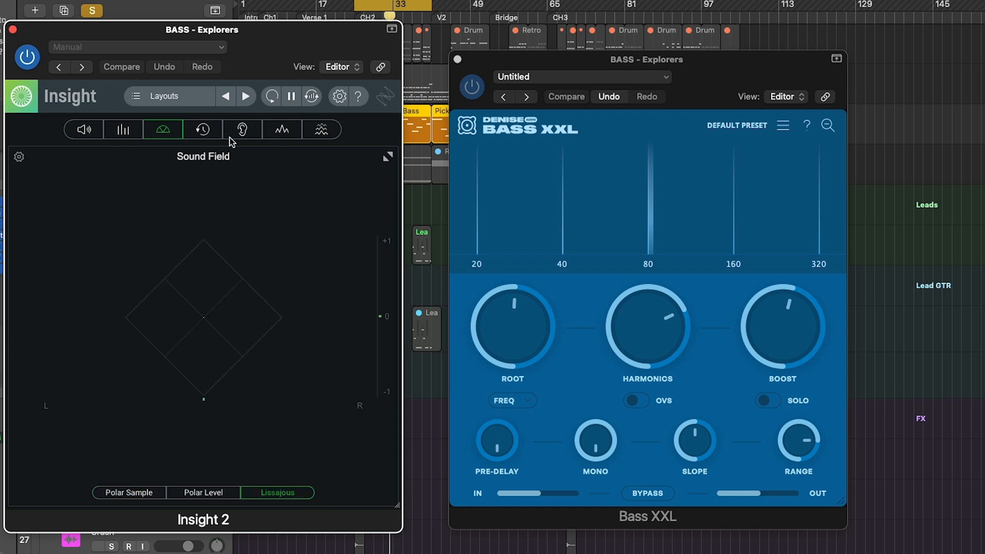
{"action": "left_click_drag", "start_coordinate": [278, 59], "coordinate": [266, 54]}
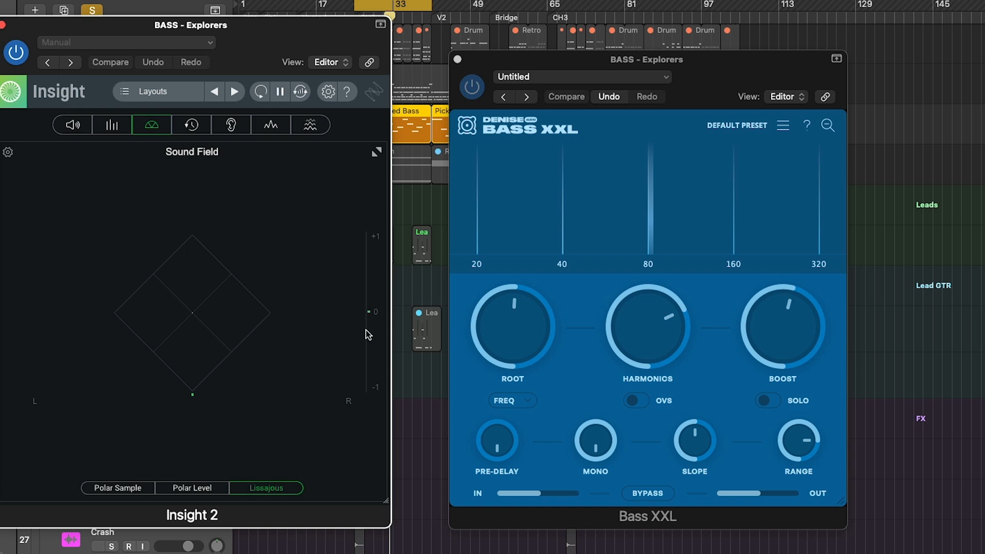
{"action": "left_click", "coordinate": [644, 496]}
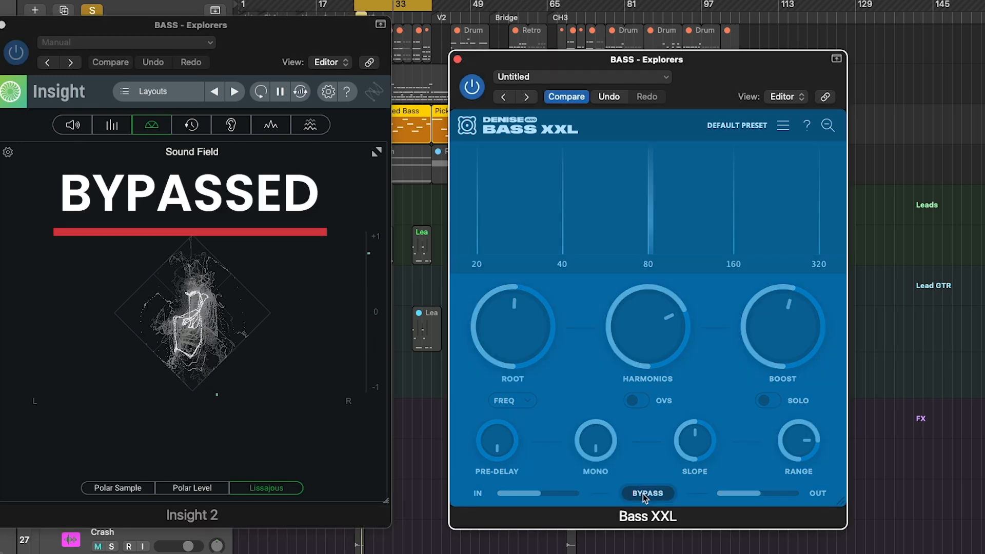
{"action": "left_click", "coordinate": [657, 495]}
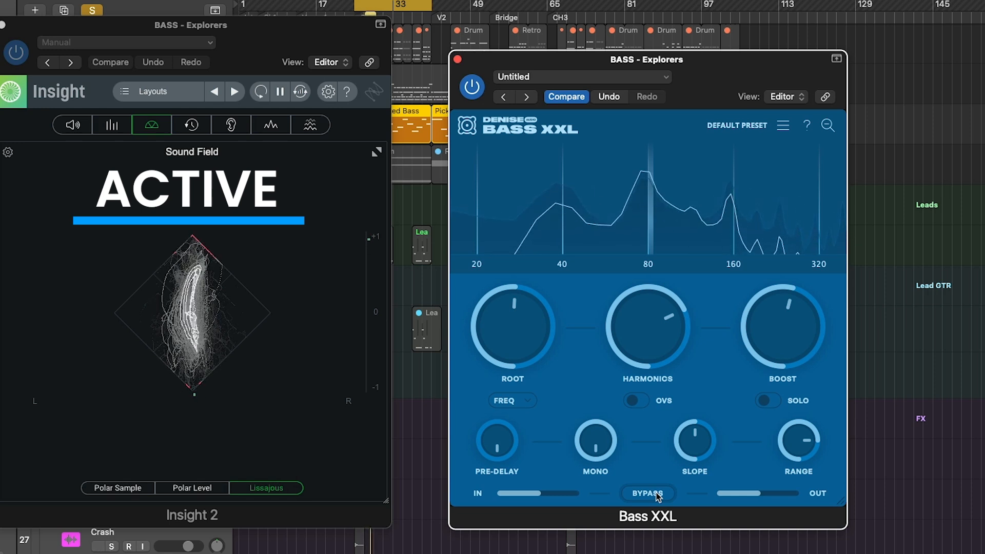
{"action": "left_click", "coordinate": [659, 497]}
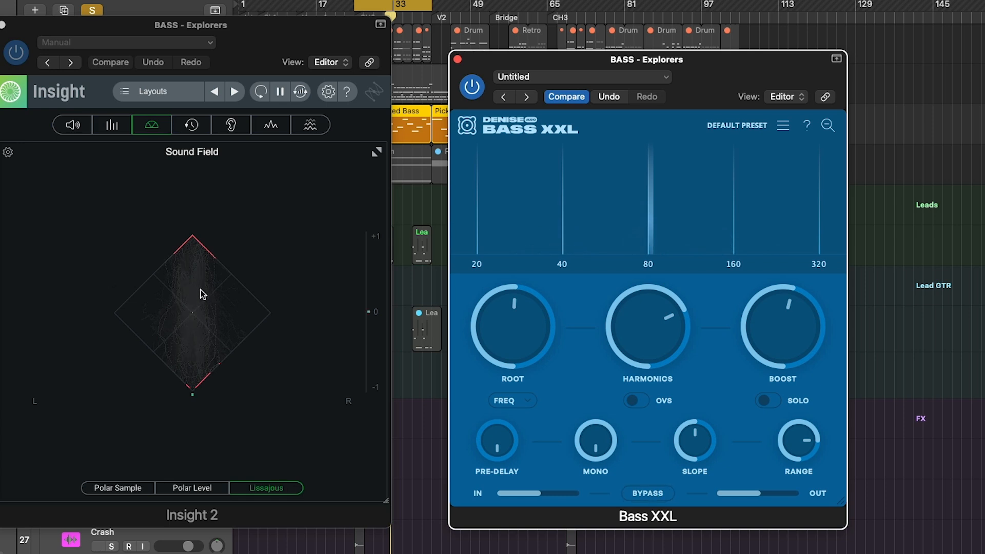
Step: Compare bypassed and active Bass XXL in the Polar Level sound field, ending with Lissajous selected and playback stopped
{"action": "left_click", "coordinate": [647, 493]}
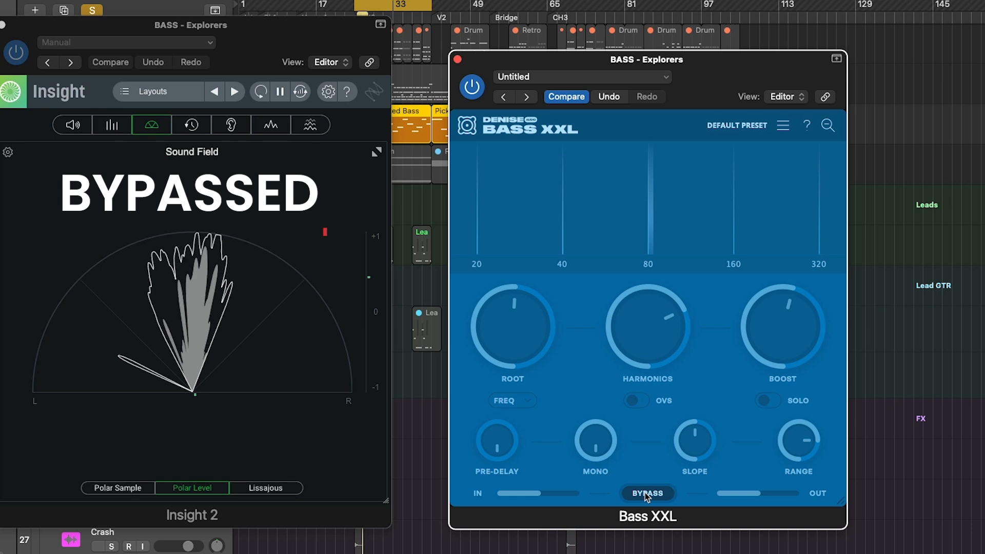
{"action": "left_click", "coordinate": [647, 494]}
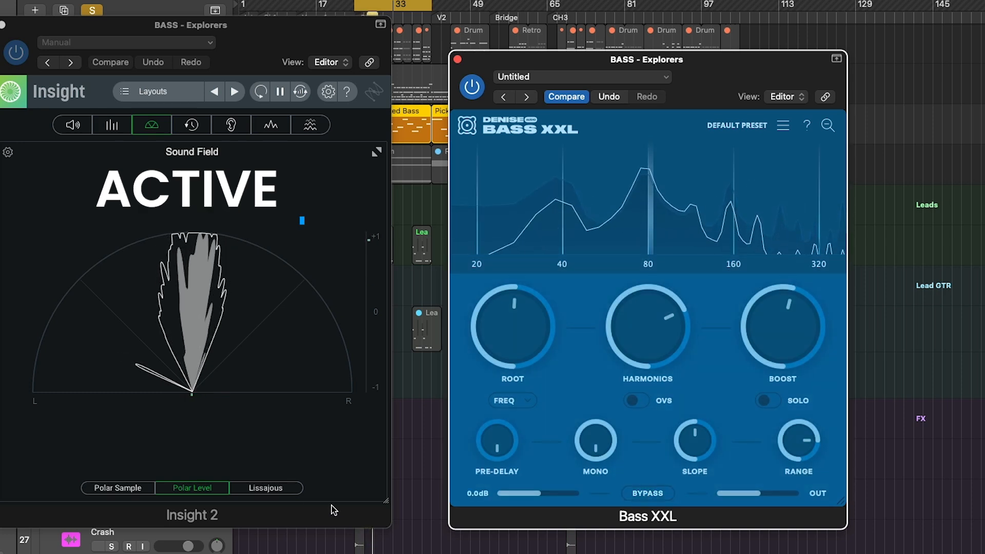
{"action": "left_click", "coordinate": [276, 491]}
{"action": "key", "text": "space"}
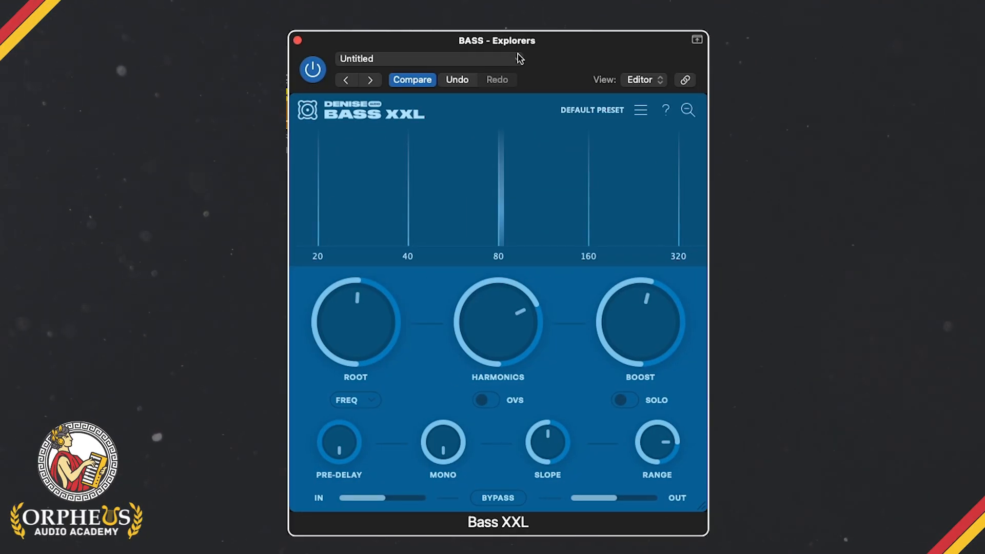
Step: Sweep the Bass XXL Root frequency down to 57 Hz and back up to slightly above 80 Hz
{"action": "left_click_drag", "start_coordinate": [349, 307], "coordinate": [348, 329]}
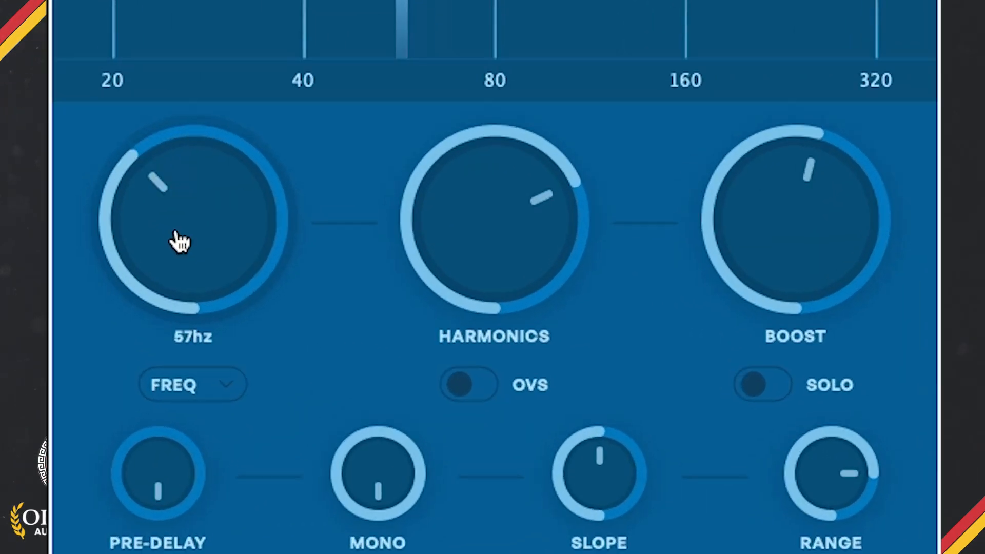
{"action": "left_click_drag", "start_coordinate": [179, 242], "coordinate": [200, 216]}
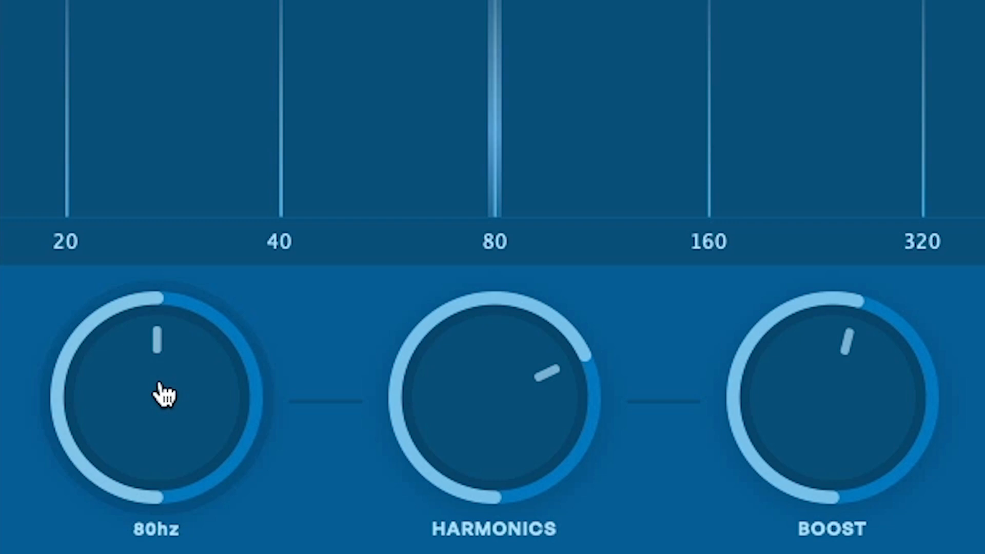
{"action": "mouse_move", "coordinate": [163, 394]}
{"action": "left_mouse_down"}
{"action": "mouse_move", "coordinate": [172, 346]}
{"action": "mouse_move", "coordinate": [165, 388]}
{"action": "left_mouse_up"}
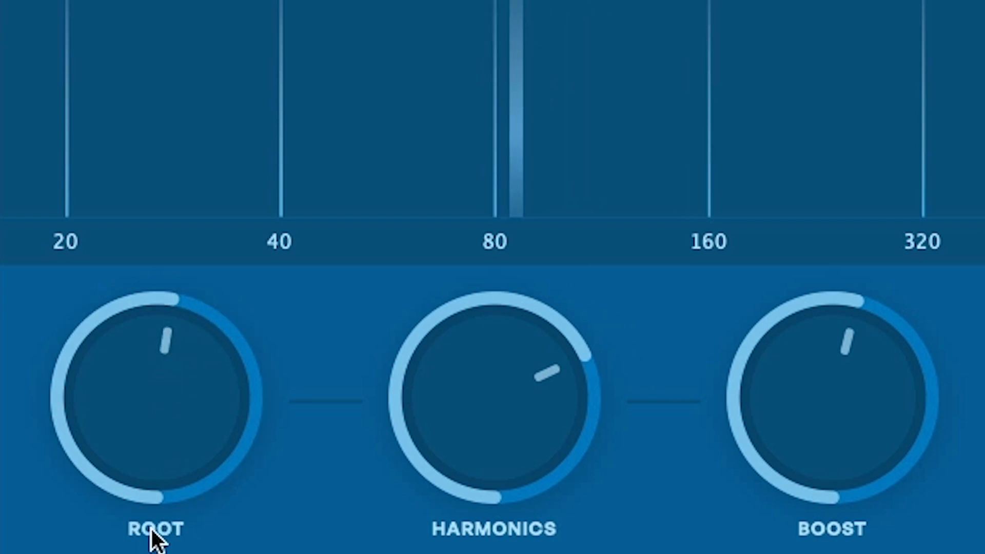
Step: Set the Root control to Note mode, lower it to F#1/Gb1, and take Bass XXL out of bypass
{"action": "left_click", "coordinate": [154, 404]}
{"action": "left_click", "coordinate": [161, 482]}
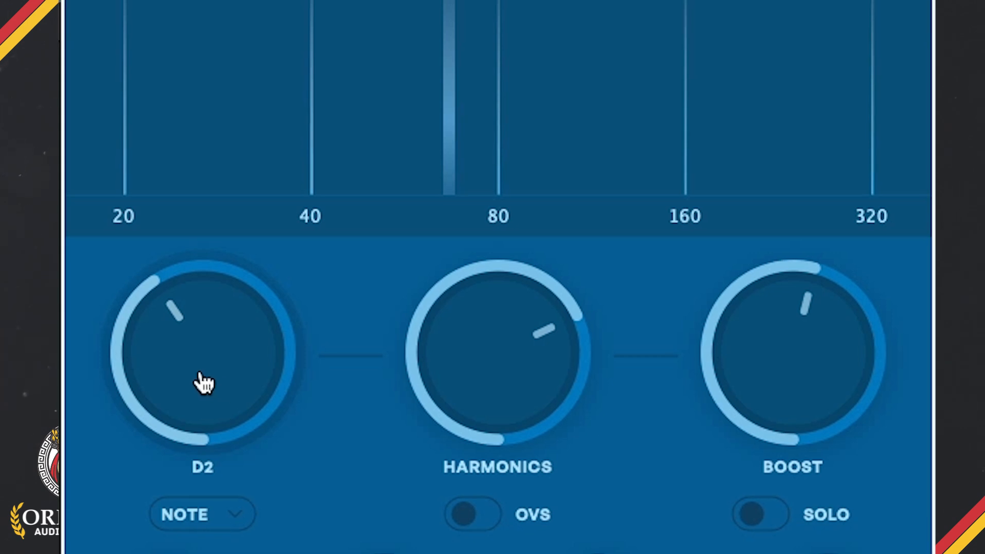
{"action": "mouse_move", "coordinate": [190, 375]}
{"action": "left_mouse_down"}
{"action": "mouse_move", "coordinate": [200, 374]}
{"action": "mouse_move", "coordinate": [190, 418]}
{"action": "mouse_move", "coordinate": [189, 404]}
{"action": "mouse_move", "coordinate": [164, 474]}
{"action": "left_mouse_up"}
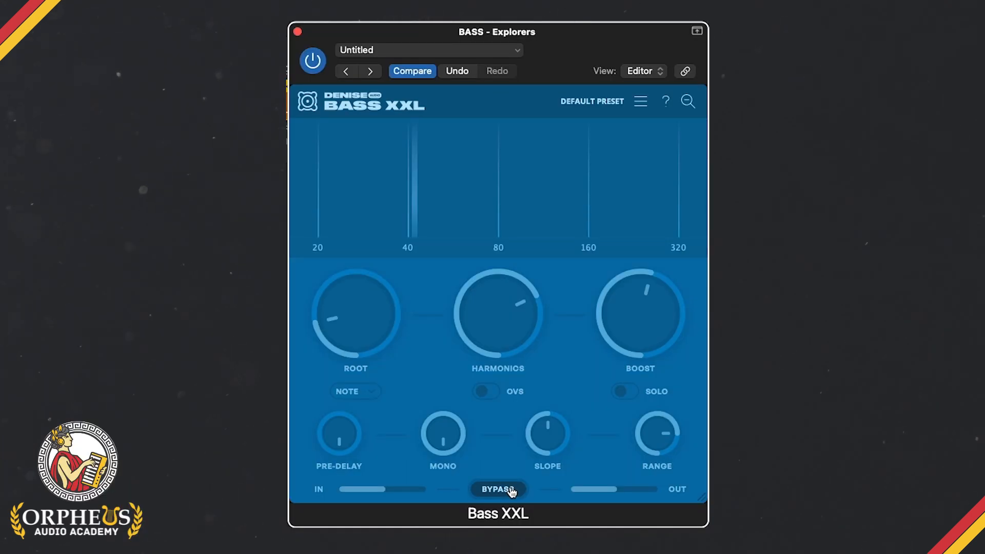
{"action": "left_click", "coordinate": [512, 490]}
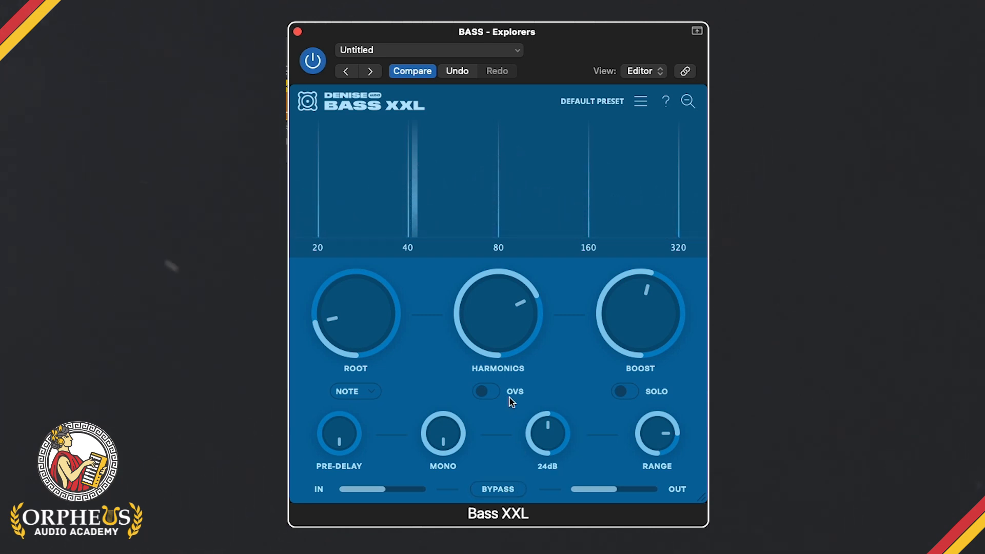
Step: Sweep the Root note up to D#4/Eb4 and back down to F#1/Gb1, and nudge the Harmonics amount slightly
{"action": "scroll", "coordinate": [404, 359], "scroll_direction": "up", "scroll_amount": 10}
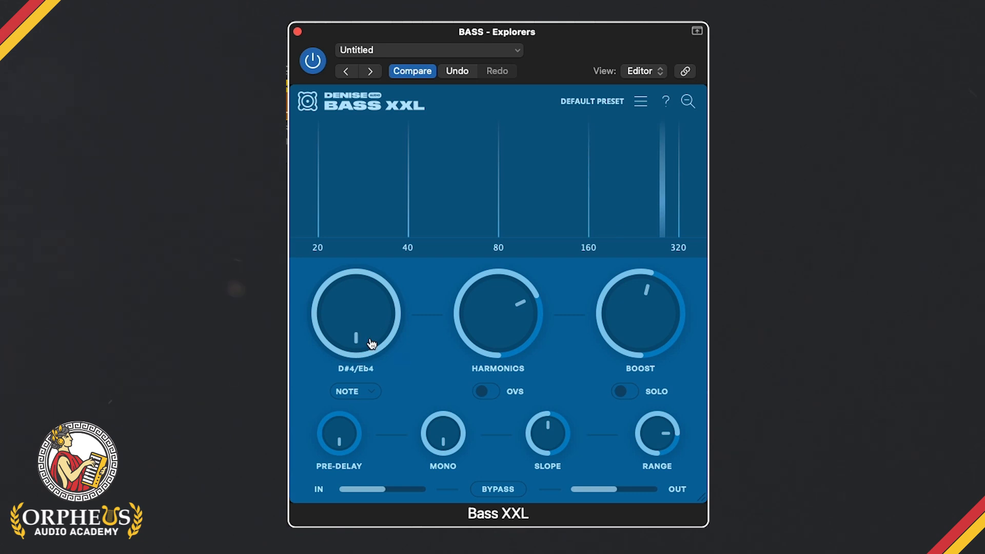
{"action": "left_click_drag", "start_coordinate": [349, 329], "coordinate": [367, 453]}
{"action": "mouse_move", "coordinate": [358, 334]}
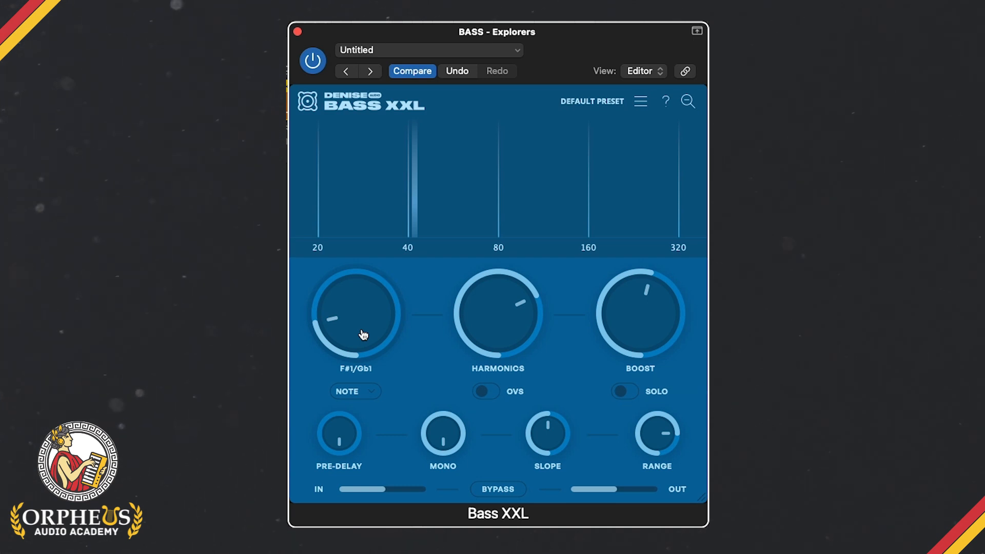
{"action": "mouse_move", "coordinate": [505, 334]}
{"action": "mouse_move", "coordinate": [506, 334]}
{"action": "left_mouse_down"}
{"action": "mouse_move", "coordinate": [504, 321]}
{"action": "mouse_move", "coordinate": [508, 338]}
{"action": "left_mouse_up"}
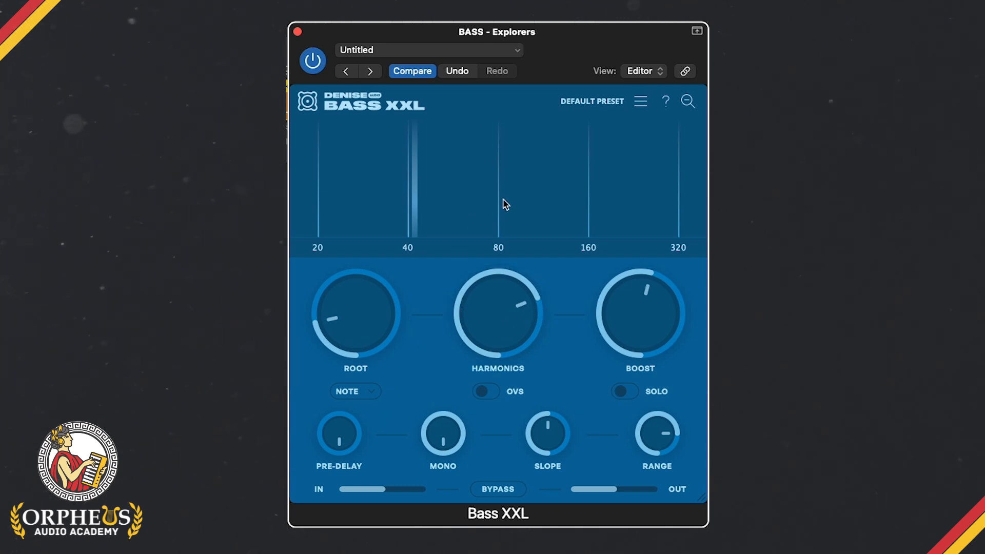
Step: Switch the Root control to MIDI mode and open the short Picked Bass region at the start of CH2
{"action": "mouse_move", "coordinate": [360, 303]}
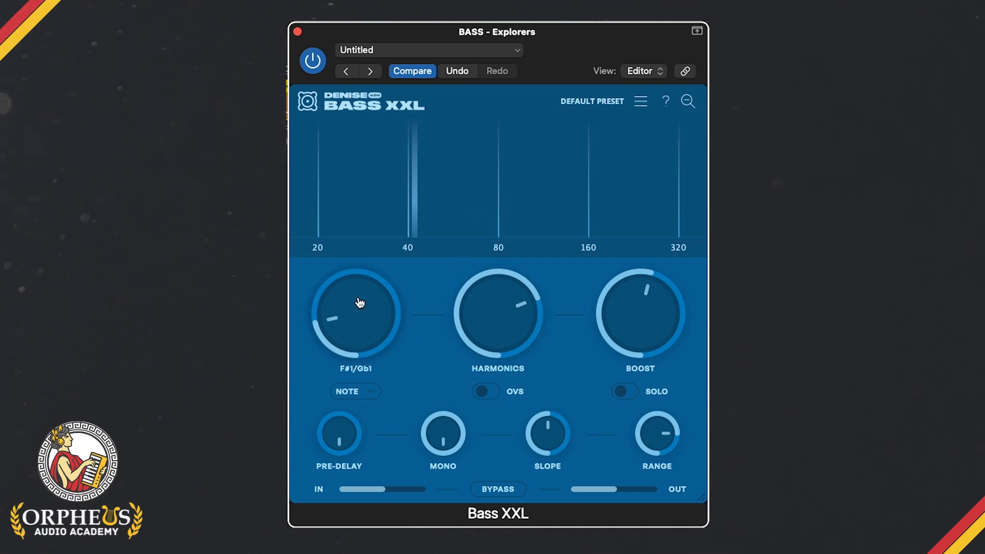
{"action": "left_click", "coordinate": [372, 390]}
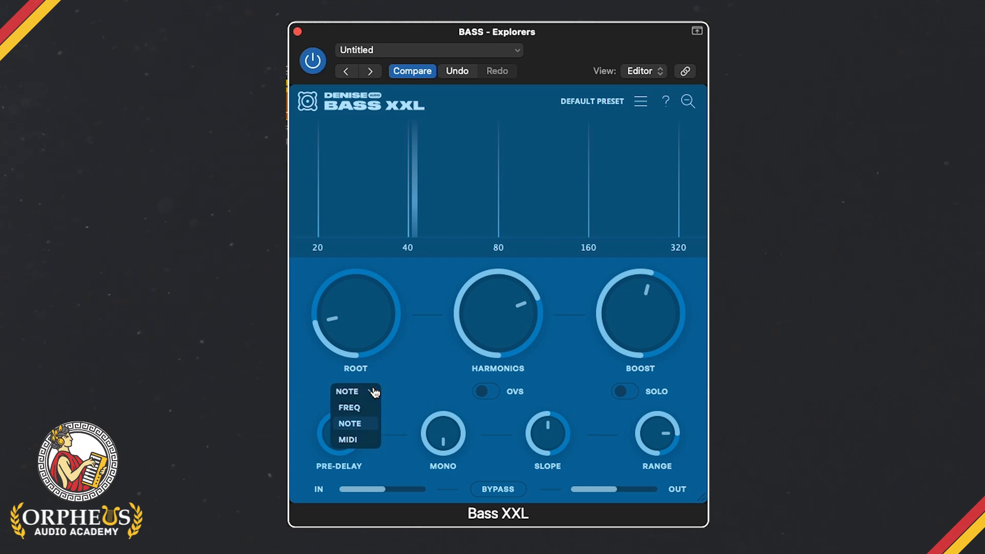
{"action": "left_click", "coordinate": [360, 440]}
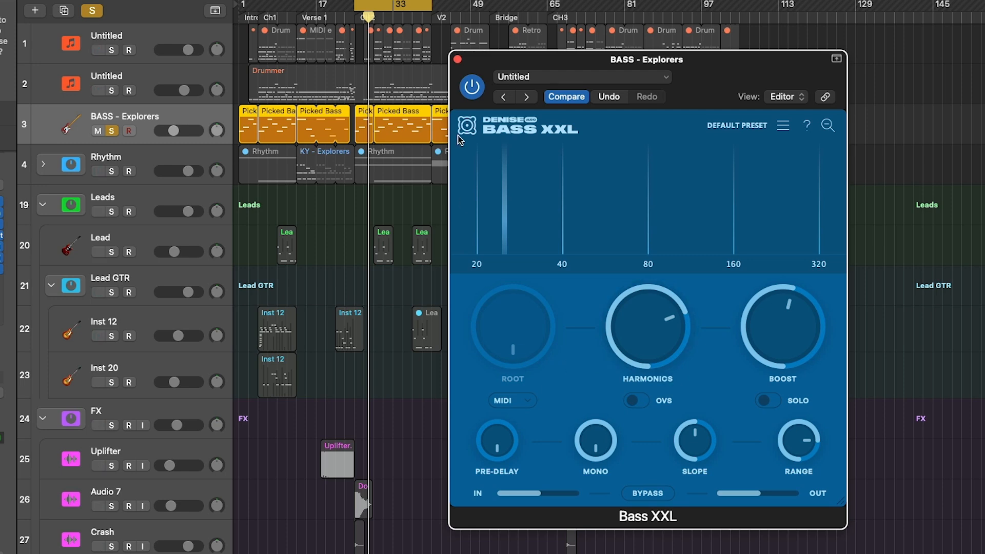
{"action": "double_click", "coordinate": [363, 116]}
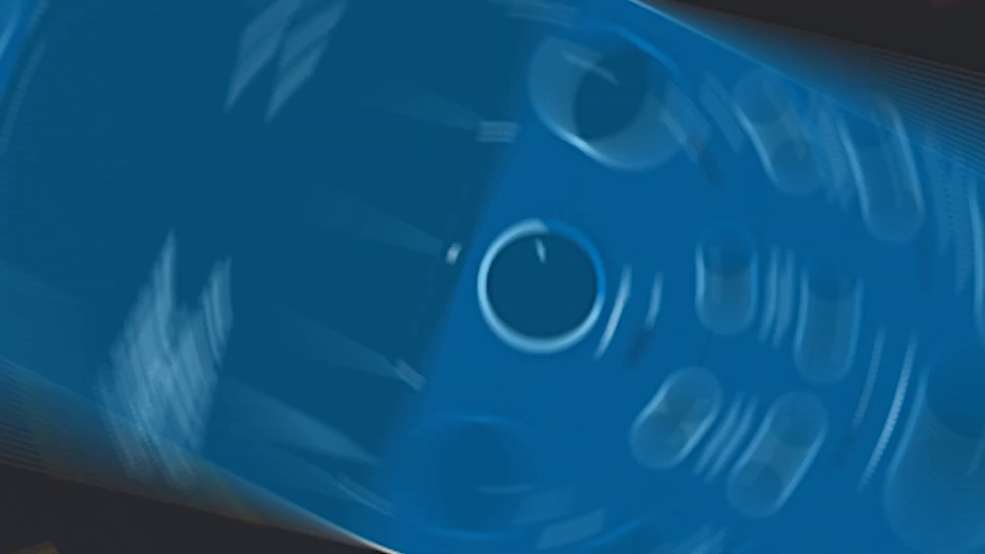
Step: Sweep Harmonics from 76% to nearly full, down to 0%, and back up to a high amount to hear its effect
{"action": "mouse_move", "coordinate": [209, 327]}
{"action": "mouse_move", "coordinate": [504, 337]}
{"action": "left_mouse_down"}
{"action": "mouse_move", "coordinate": [501, 409]}
{"action": "mouse_move", "coordinate": [516, 330]}
{"action": "left_mouse_up"}
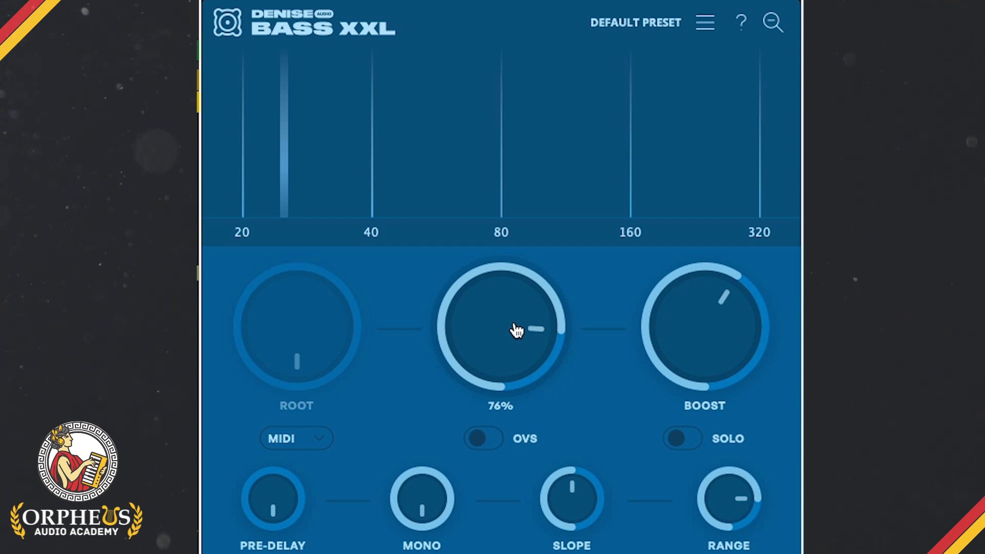
{"action": "left_click_drag", "start_coordinate": [516, 330], "coordinate": [492, 143]}
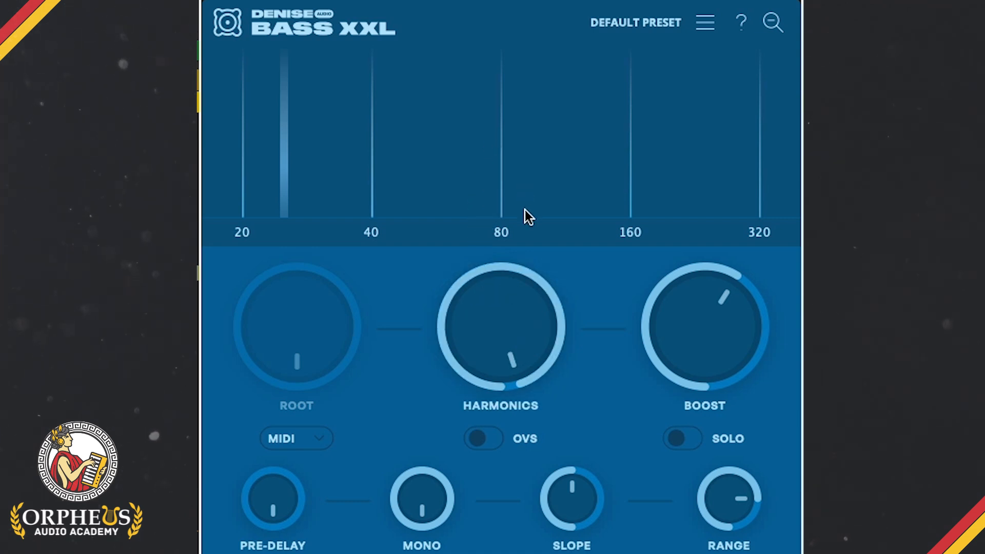
{"action": "left_click_drag", "start_coordinate": [514, 314], "coordinate": [514, 553]}
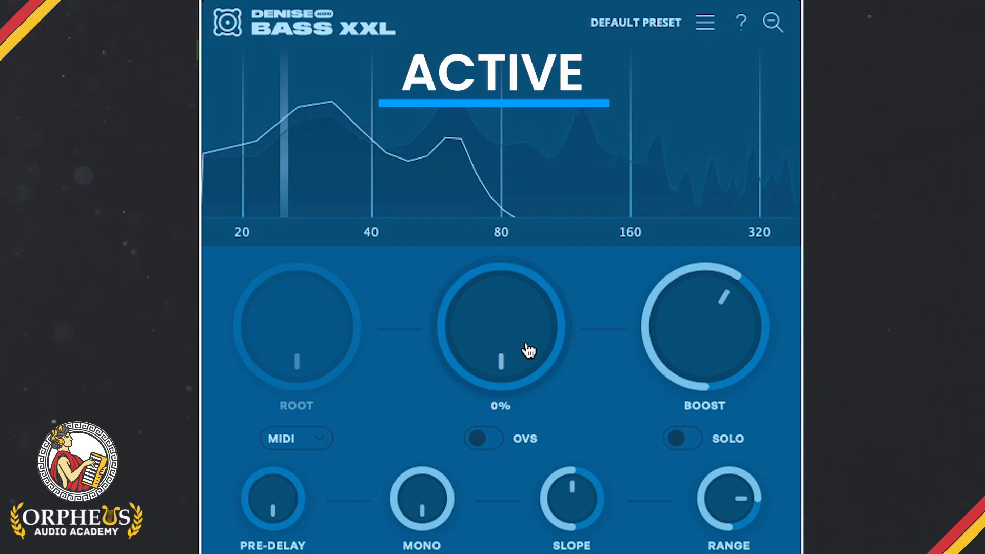
{"action": "left_click_drag", "start_coordinate": [527, 354], "coordinate": [463, 233]}
{"action": "left_click_drag", "start_coordinate": [518, 366], "coordinate": [501, 169]}
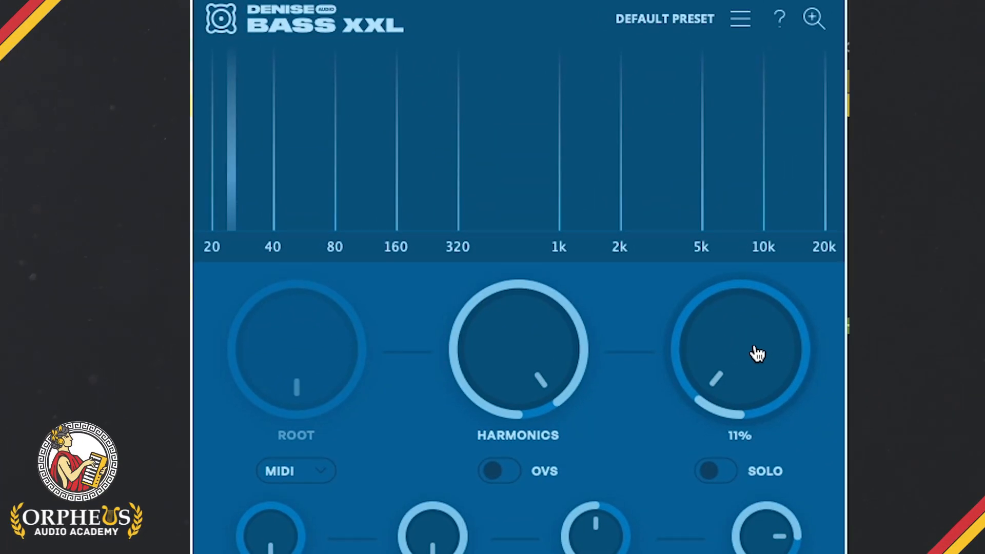
Step: Lower Boost to zero, raise it back to a high amount, and enable Solo for the added bass
{"action": "left_click_drag", "start_coordinate": [754, 351], "coordinate": [719, 440]}
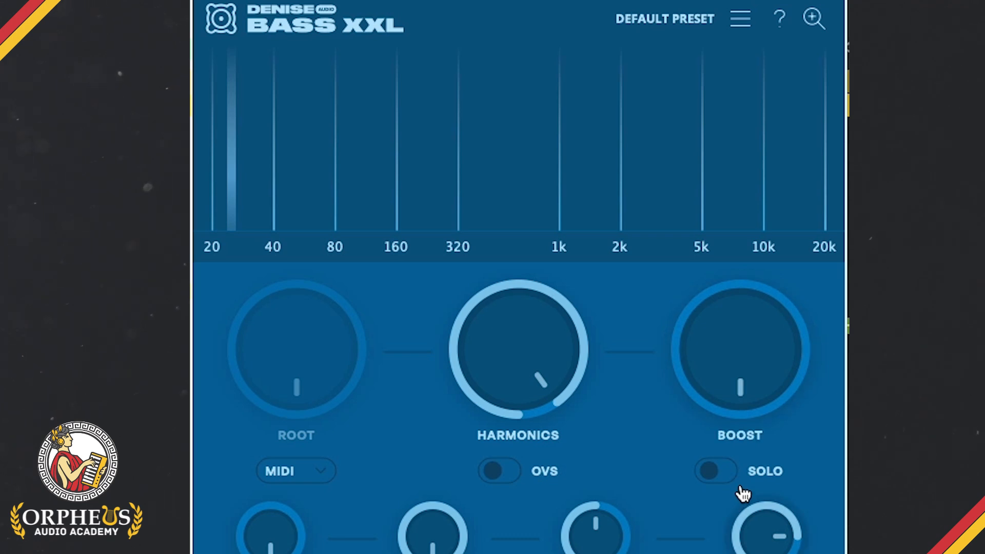
{"action": "left_click_drag", "start_coordinate": [747, 374], "coordinate": [658, 112]}
{"action": "left_click_drag", "start_coordinate": [768, 362], "coordinate": [764, 329]}
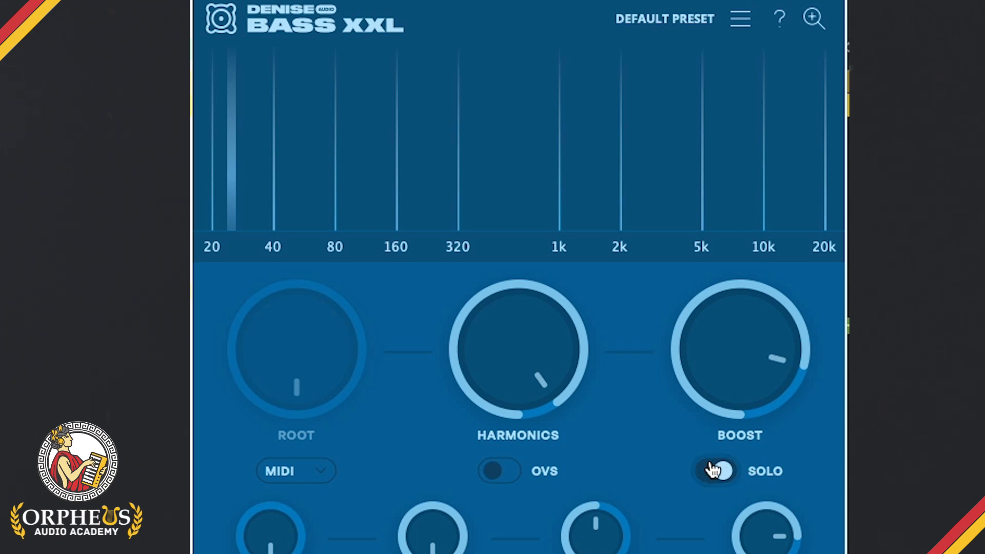
Step: Raise Boost to nearly full and set Harmonics to 99% while the added bass is soloed
{"action": "left_click_drag", "start_coordinate": [739, 347], "coordinate": [784, 346]}
{"action": "left_click_drag", "start_coordinate": [501, 345], "coordinate": [523, 348]}
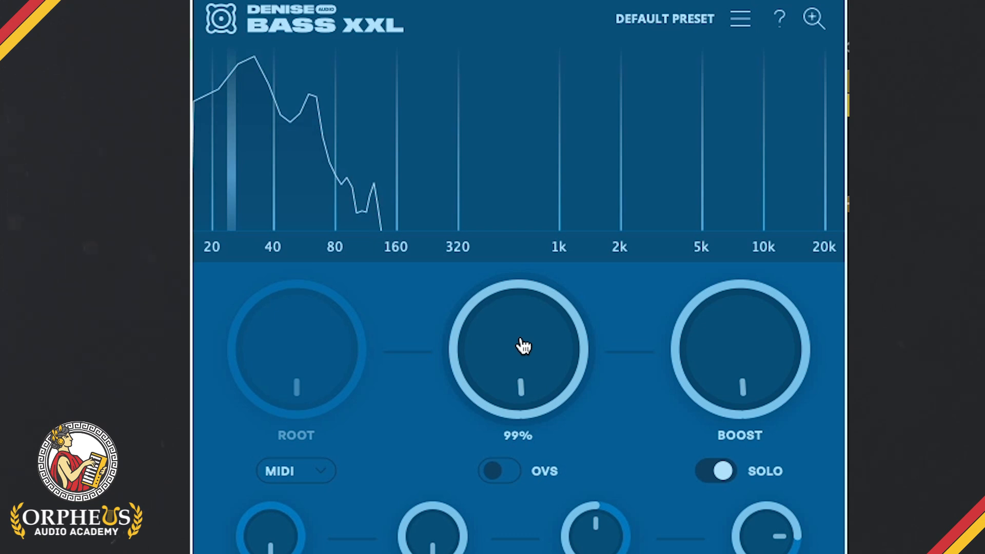
Step: Lower Harmonics and raise it back to nearly full, and toggle OVS on and off twice
{"action": "left_click_drag", "start_coordinate": [534, 344], "coordinate": [538, 553]}
{"action": "left_click_drag", "start_coordinate": [528, 363], "coordinate": [542, 287]}
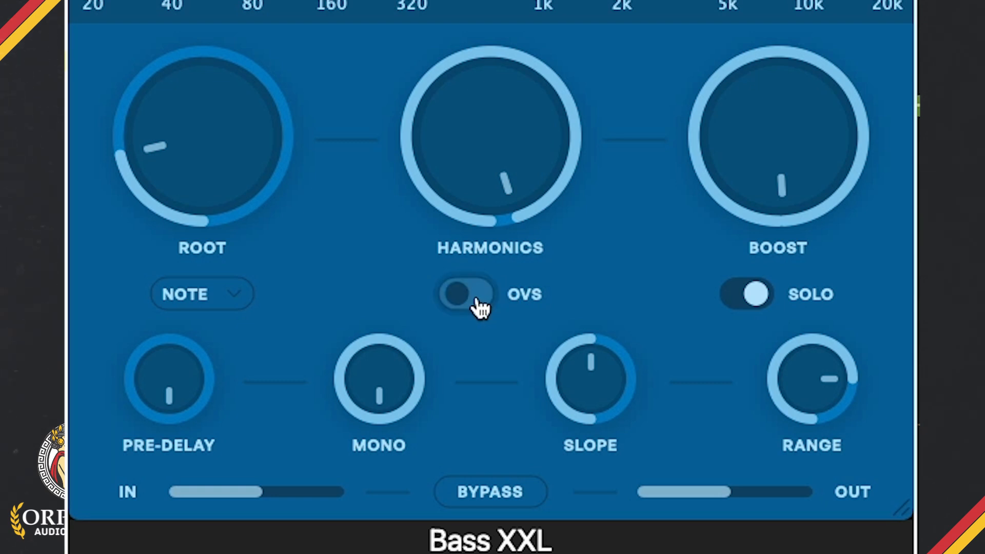
{"action": "left_click", "coordinate": [481, 305]}
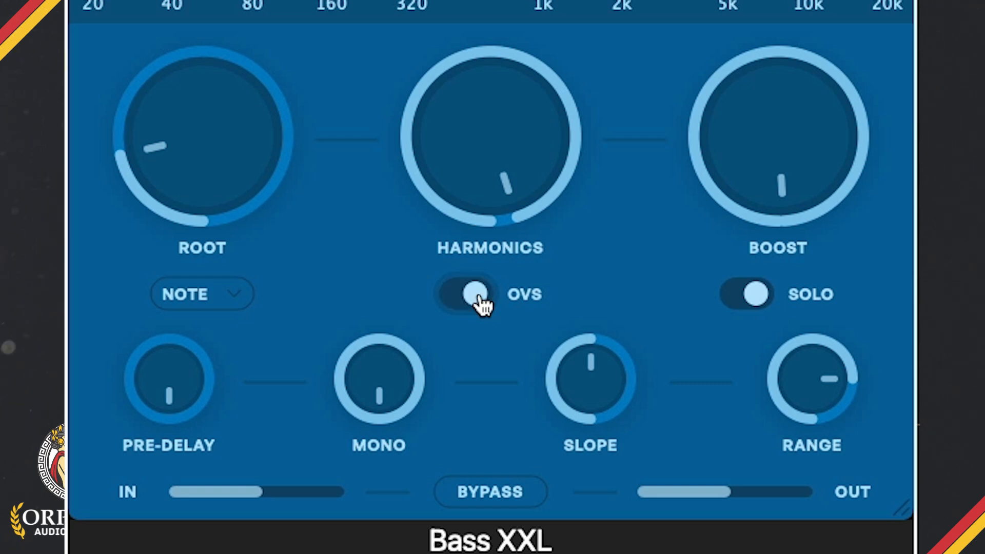
{"action": "left_click", "coordinate": [476, 305]}
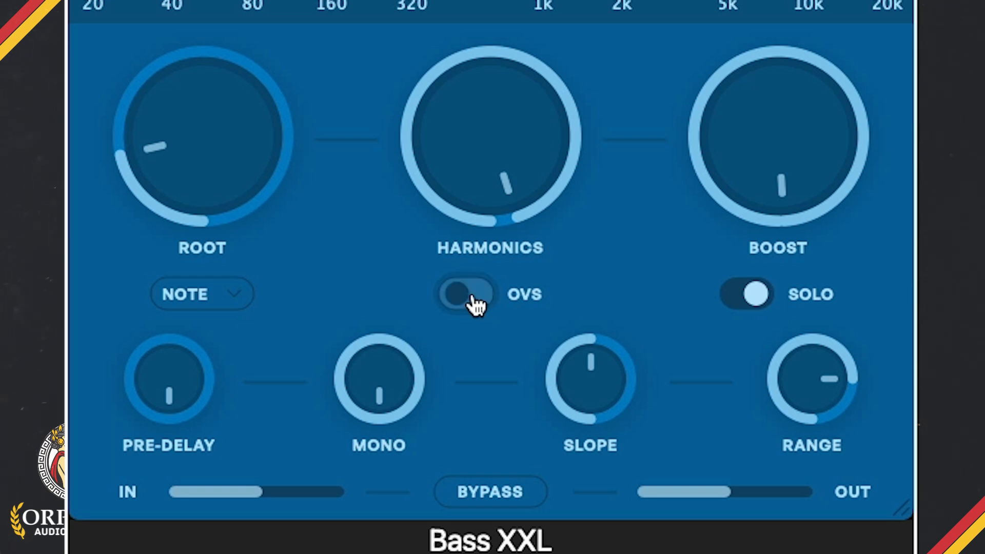
{"action": "left_click", "coordinate": [475, 304]}
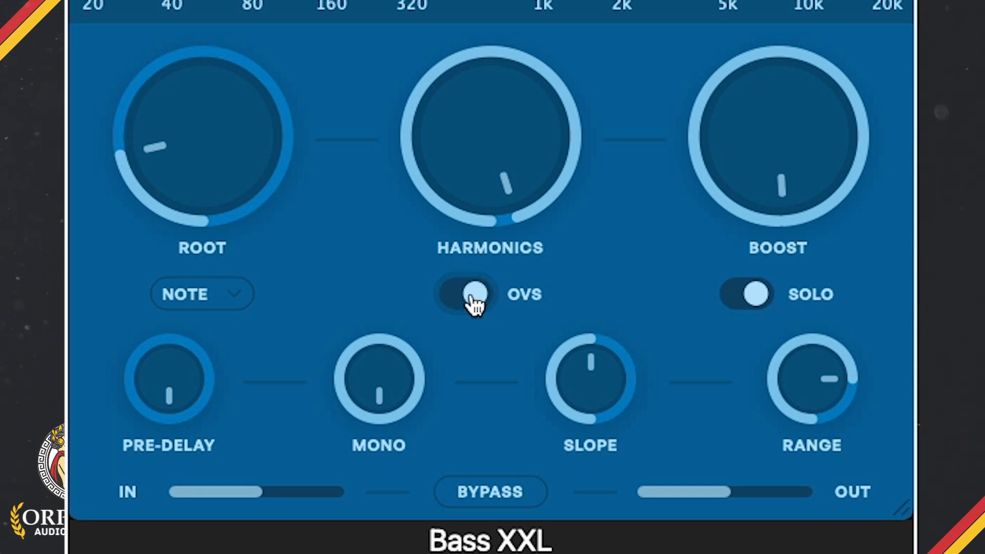
{"action": "left_click", "coordinate": [475, 304]}
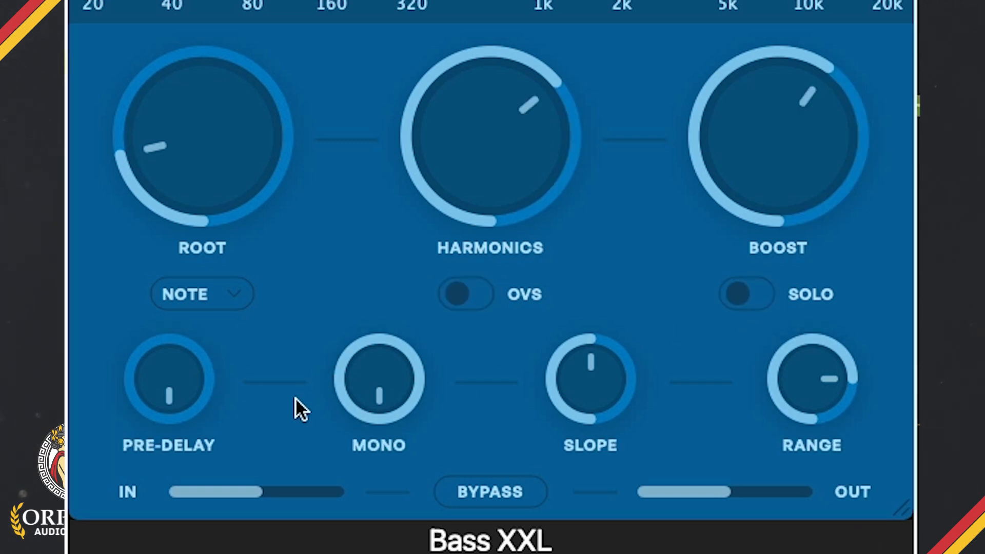
Step: Sweep Pre-Delay up and back to 0 ms several times, and leave it slightly raised
{"action": "mouse_move", "coordinate": [220, 397]}
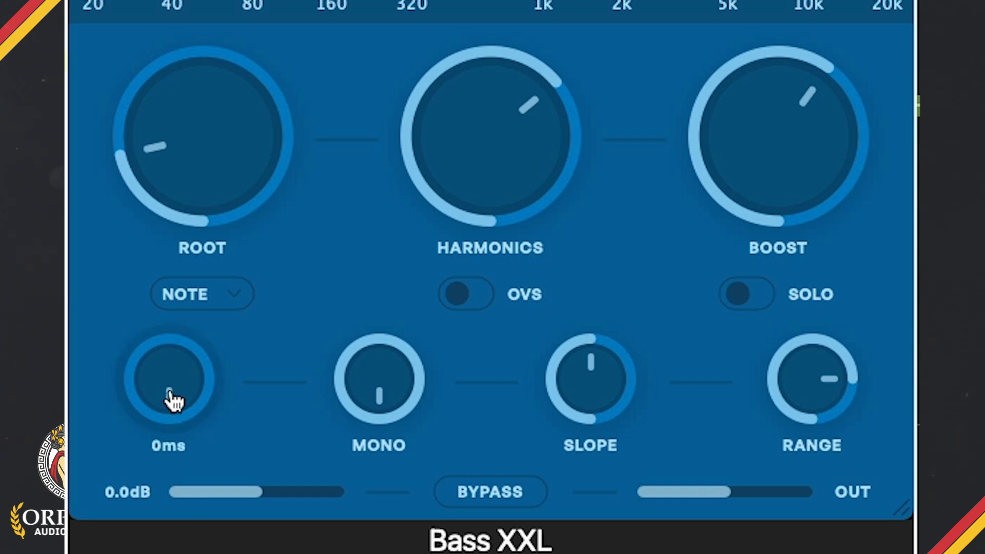
{"action": "left_click_drag", "start_coordinate": [180, 389], "coordinate": [162, 300]}
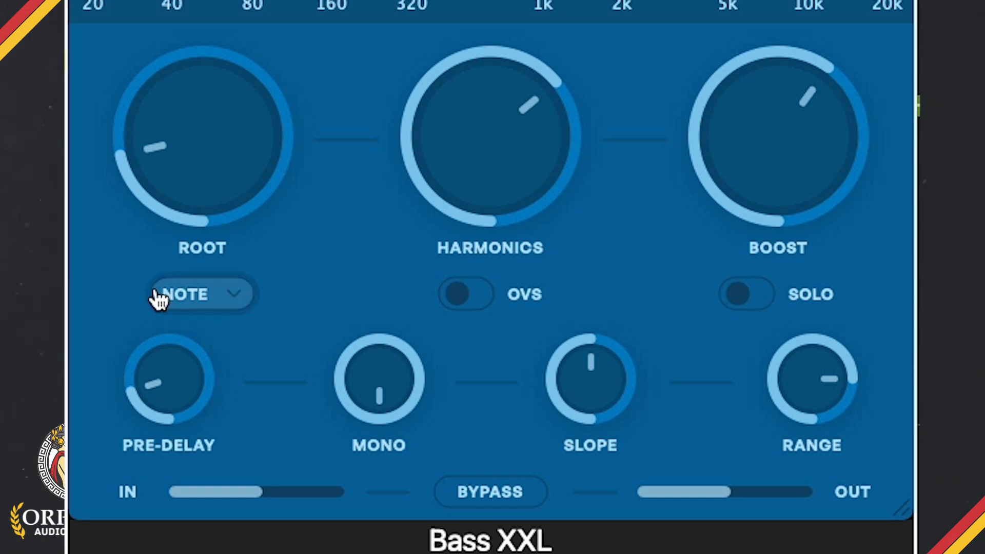
{"action": "left_click_drag", "start_coordinate": [160, 378], "coordinate": [212, 490]}
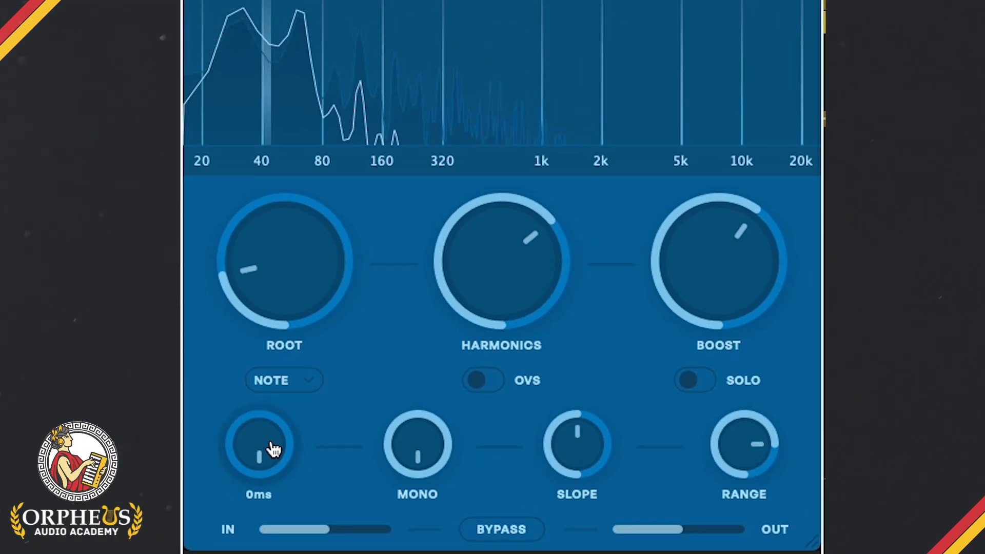
{"action": "left_click_drag", "start_coordinate": [184, 374], "coordinate": [164, 324]}
{"action": "left_click_drag", "start_coordinate": [266, 416], "coordinate": [255, 398]}
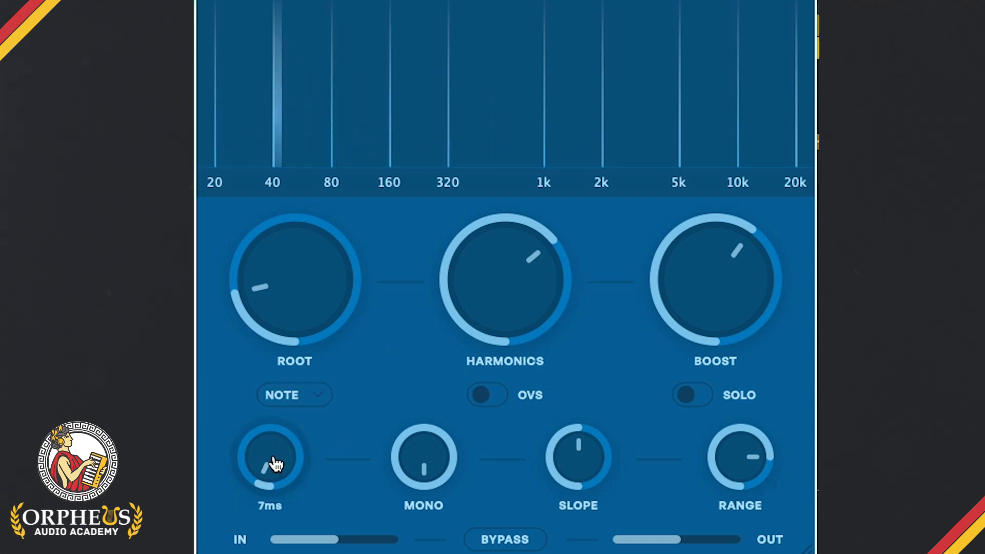
{"action": "left_click_drag", "start_coordinate": [275, 463], "coordinate": [297, 515]}
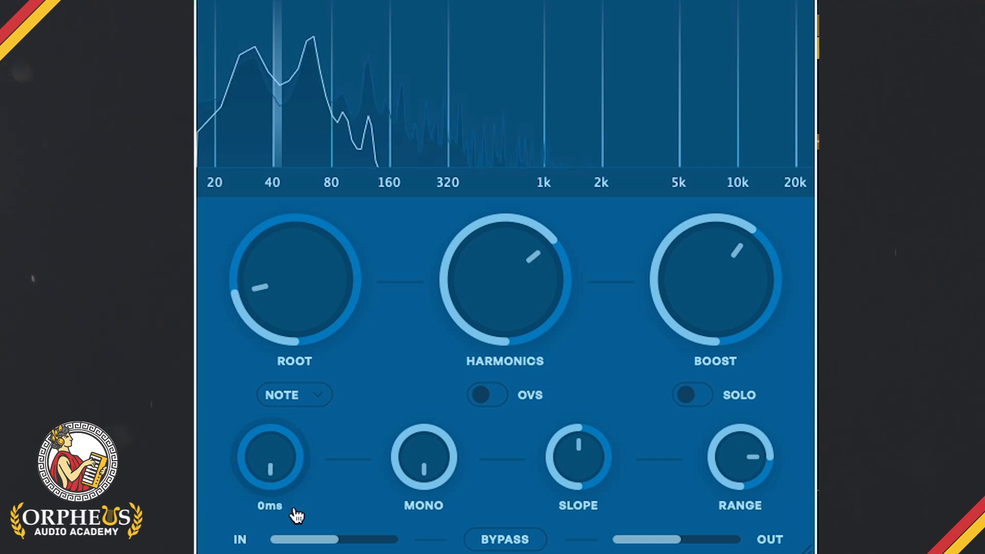
{"action": "left_click_drag", "start_coordinate": [283, 466], "coordinate": [275, 439]}
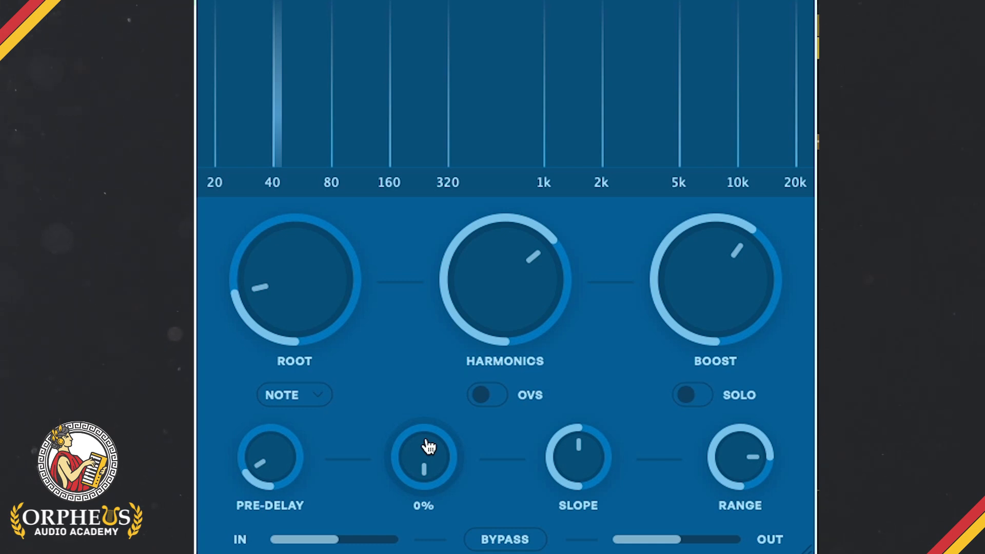
Step: Raise Mono from 0% through 22% to 100%, and briefly bypass the plug-in to compare the sound
{"action": "left_click_drag", "start_coordinate": [433, 452], "coordinate": [371, 340]}
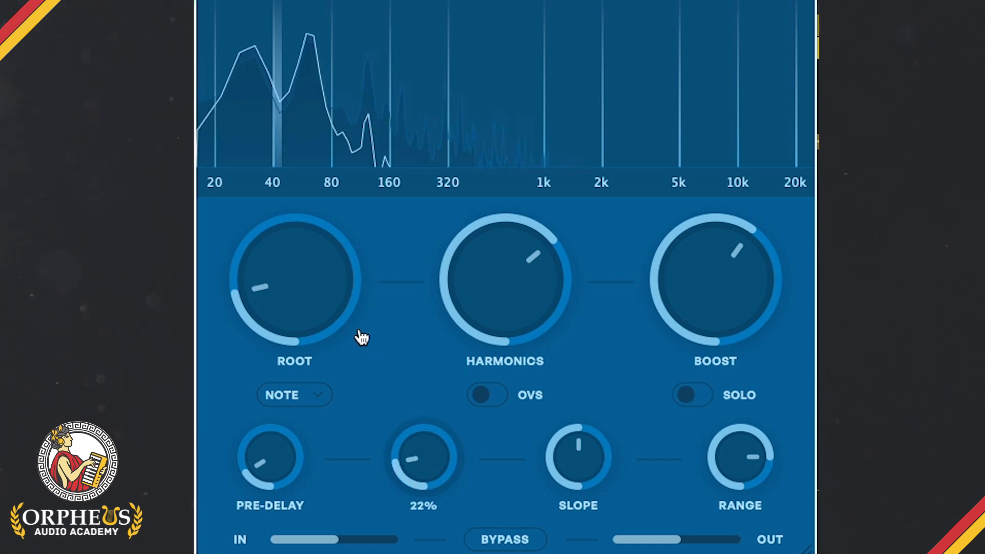
{"action": "left_click_drag", "start_coordinate": [428, 496], "coordinate": [363, 219]}
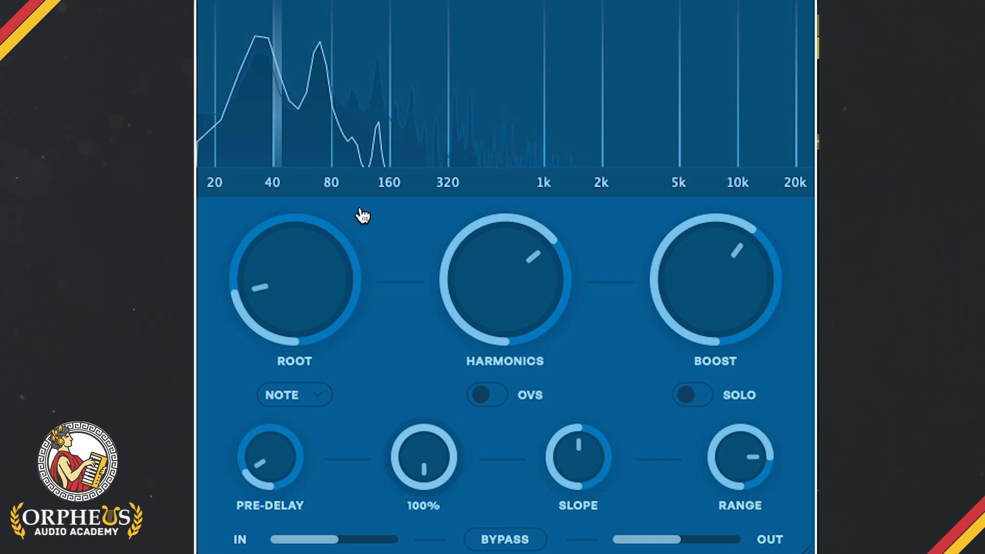
{"action": "left_click", "coordinate": [521, 540]}
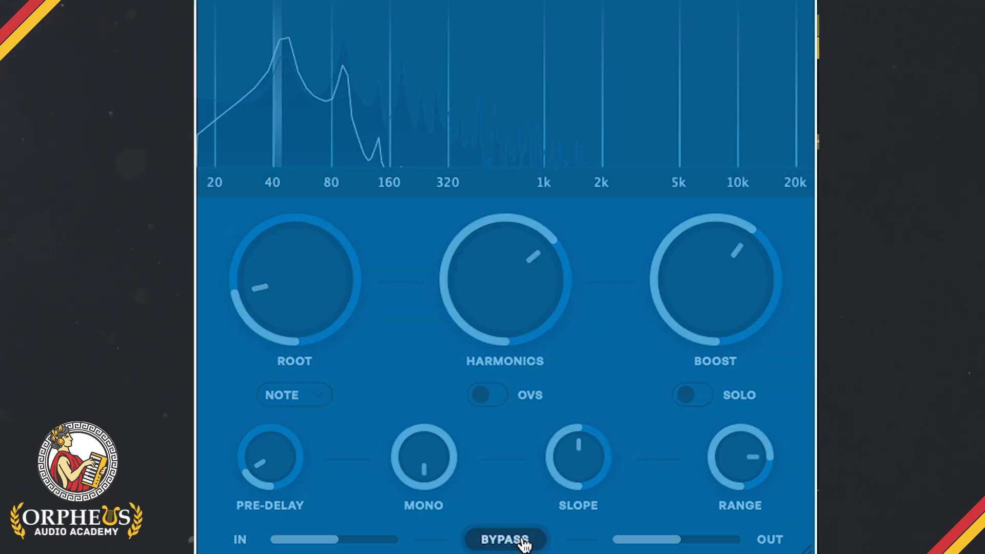
{"action": "left_click", "coordinate": [522, 543]}
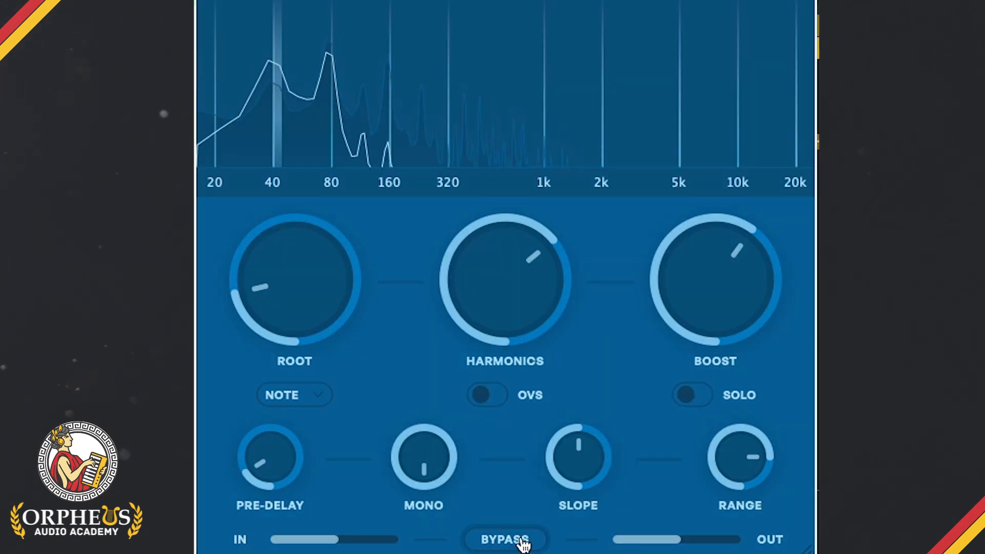
{"action": "mouse_move", "coordinate": [411, 430]}
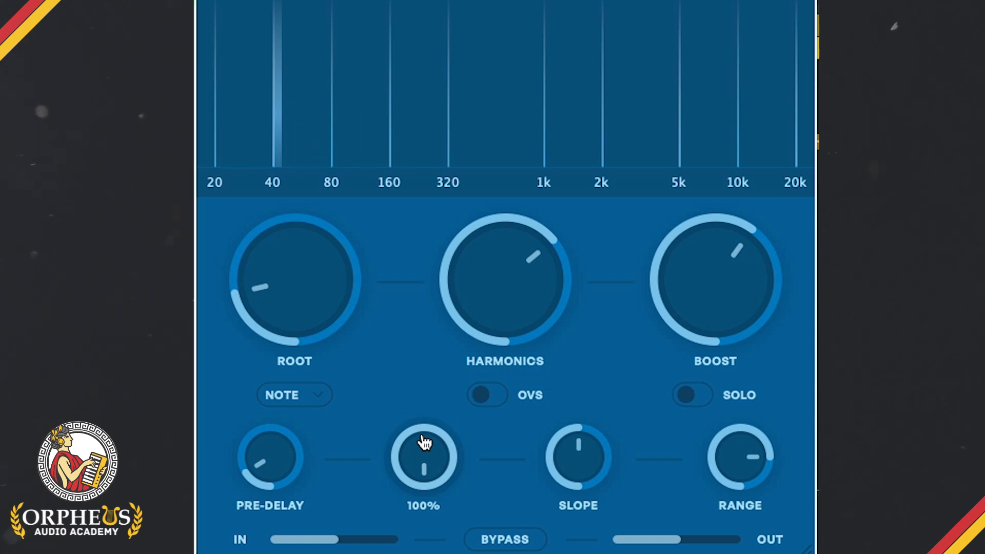
Step: Try Slope at 48 dB and 12 dB during playback, return it to 24 dB, and stop playback
{"action": "left_click", "coordinate": [585, 466]}
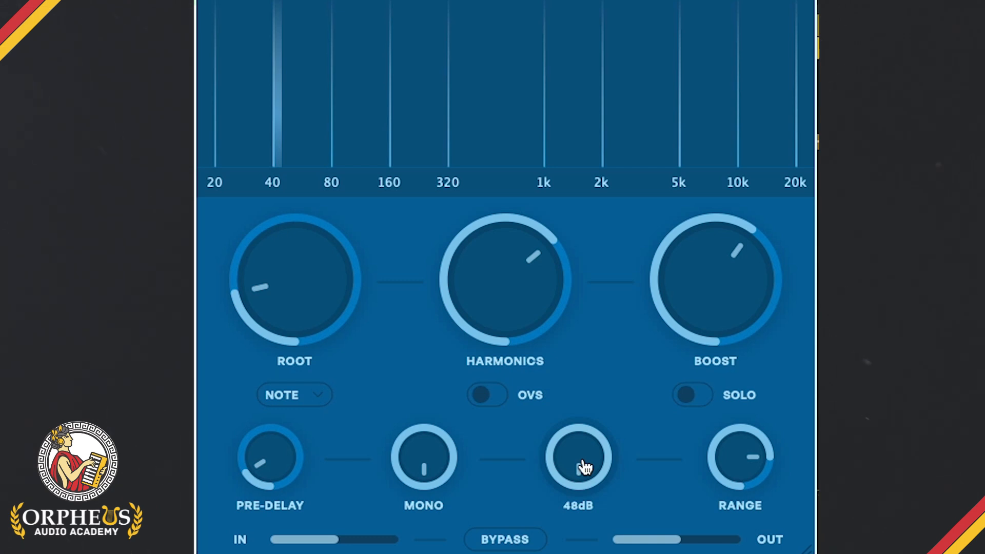
{"action": "left_click_drag", "start_coordinate": [582, 461], "coordinate": [581, 492]}
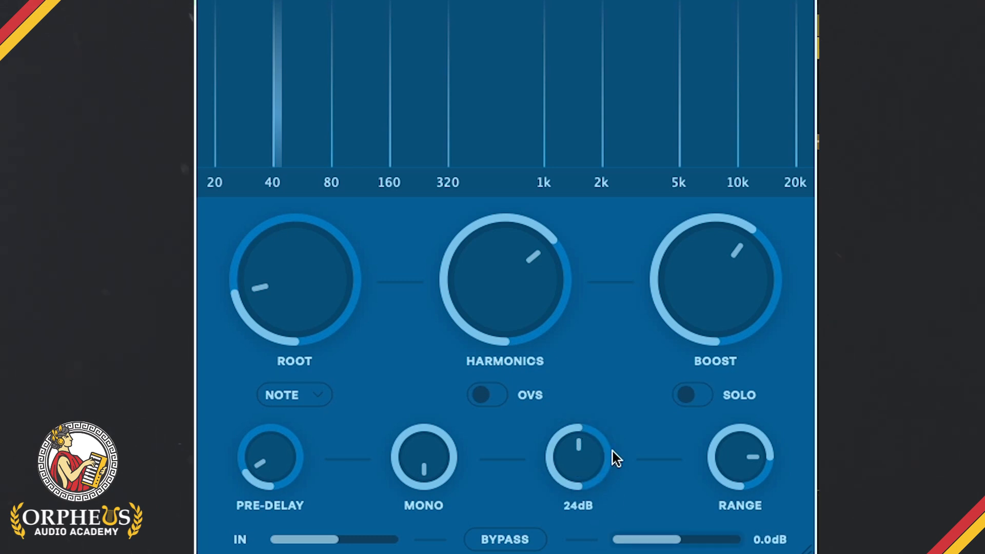
{"action": "key", "text": "space"}
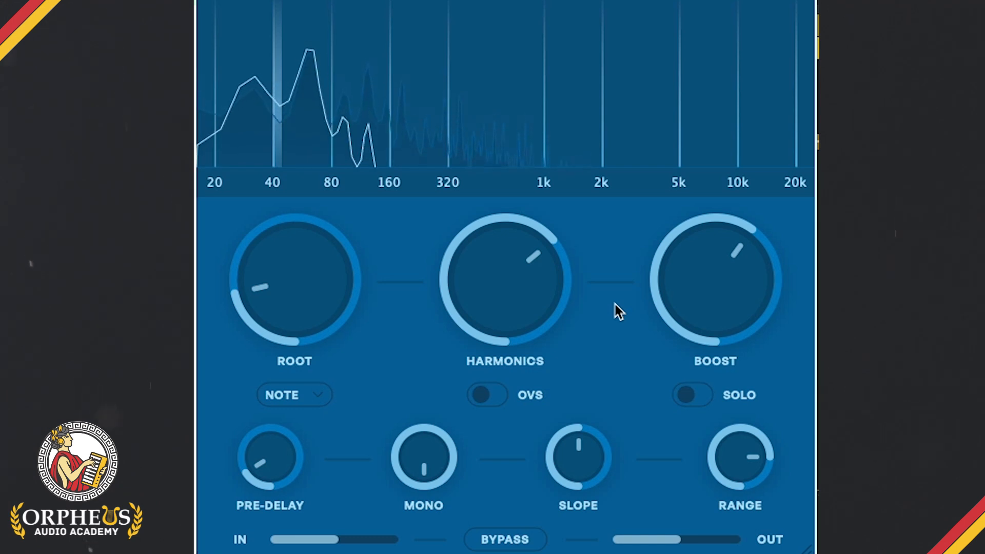
{"action": "left_click_drag", "start_coordinate": [584, 463], "coordinate": [594, 311]}
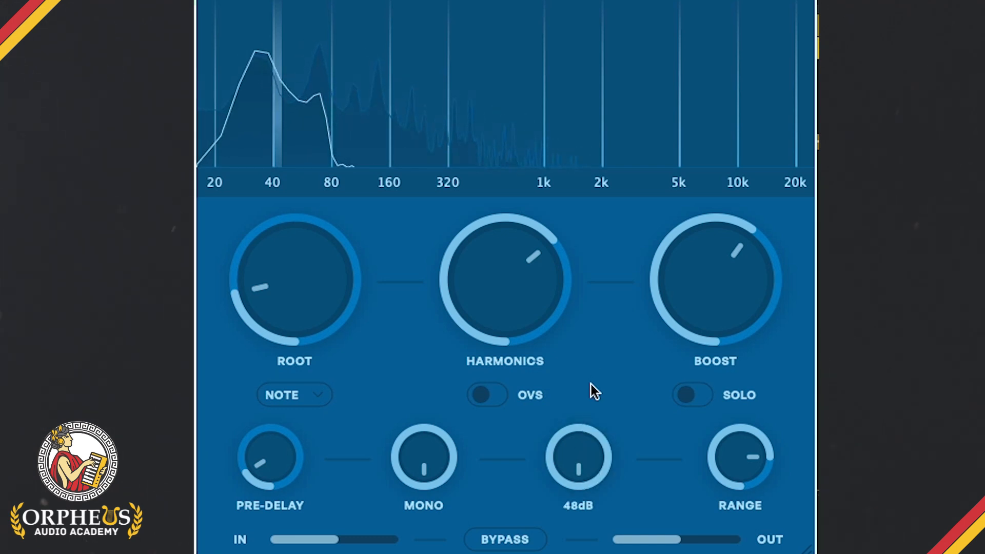
{"action": "left_click_drag", "start_coordinate": [582, 453], "coordinate": [585, 553]}
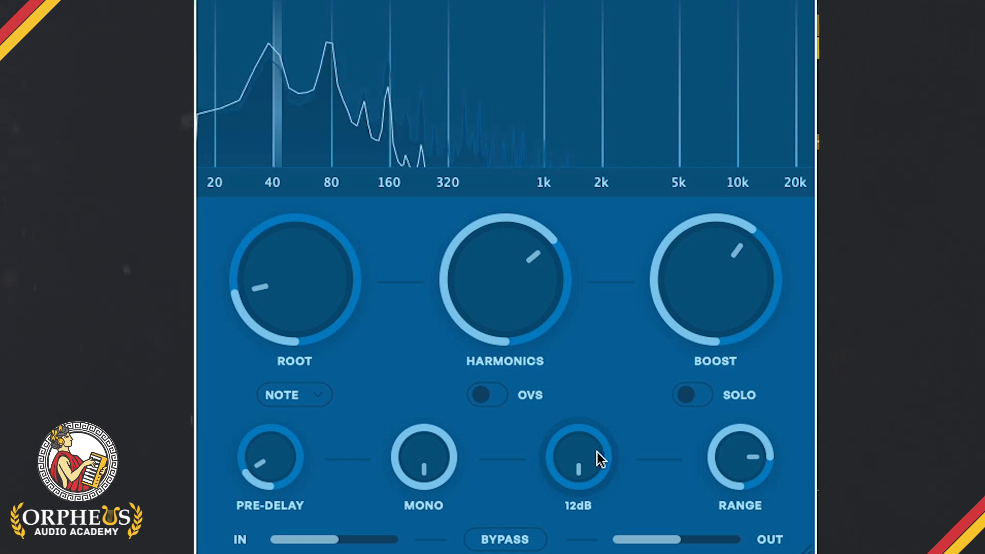
{"action": "left_click_drag", "start_coordinate": [592, 457], "coordinate": [587, 359]}
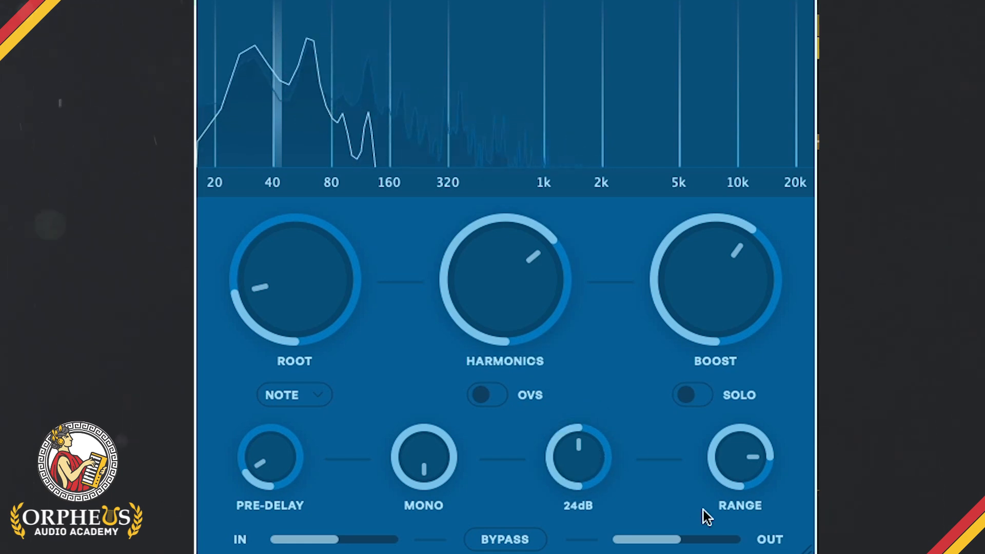
{"action": "key", "text": "space"}
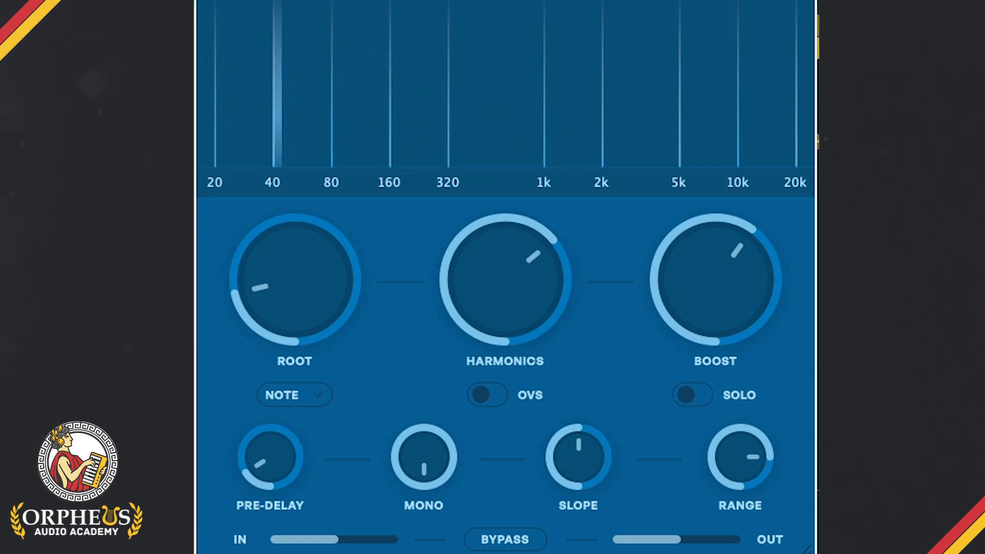
Step: Set Range to its maximum and toggle the spectrum zoom, ending on the full view from 20 Hz to 20 kHz
{"action": "mouse_move", "coordinate": [764, 436]}
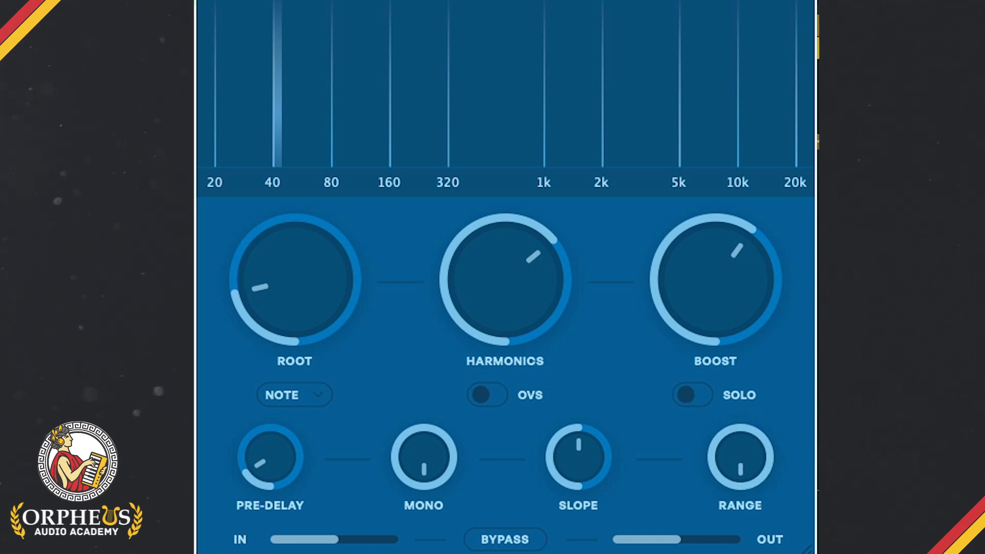
{"action": "left_click", "coordinate": [867, 112]}
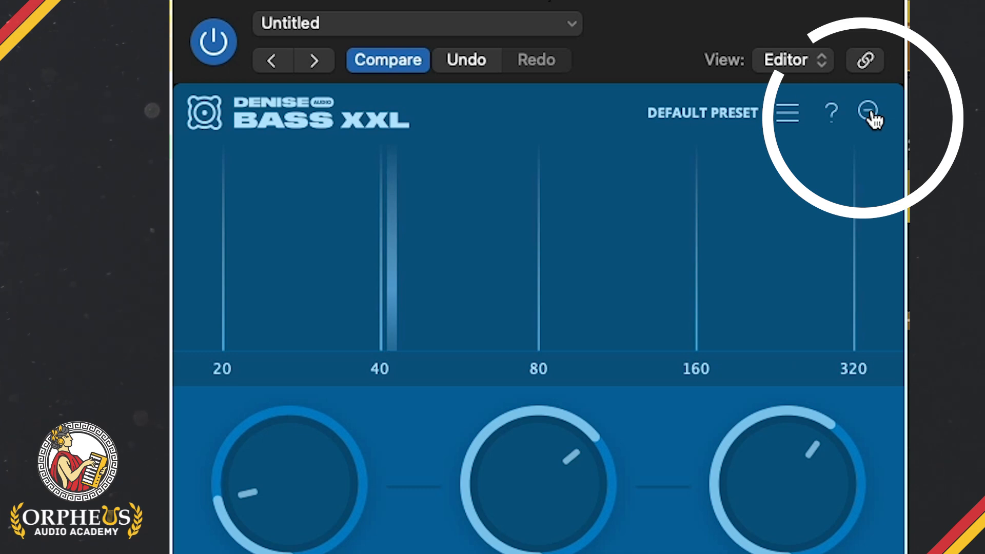
{"action": "left_click", "coordinate": [870, 115]}
{"action": "left_click", "coordinate": [869, 114]}
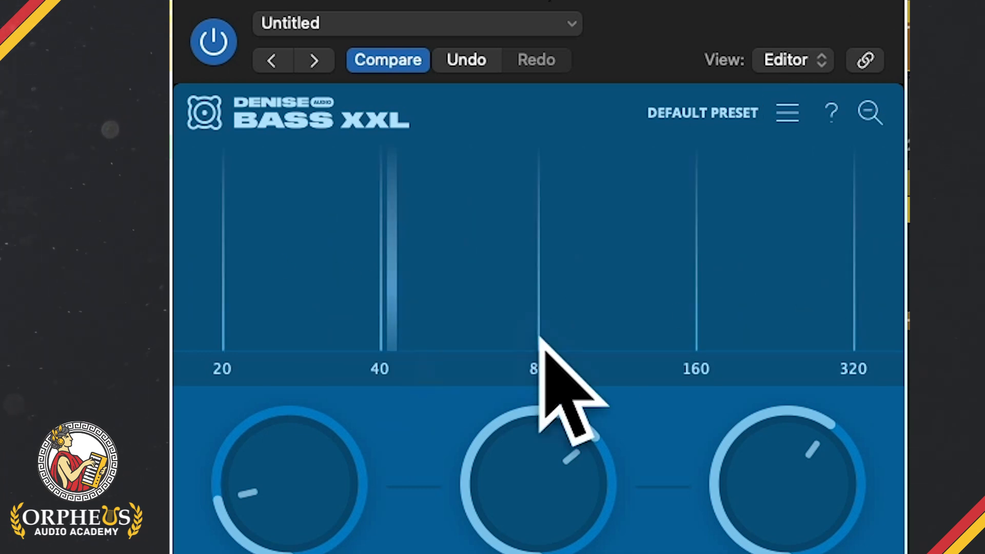
{"action": "left_click", "coordinate": [867, 109]}
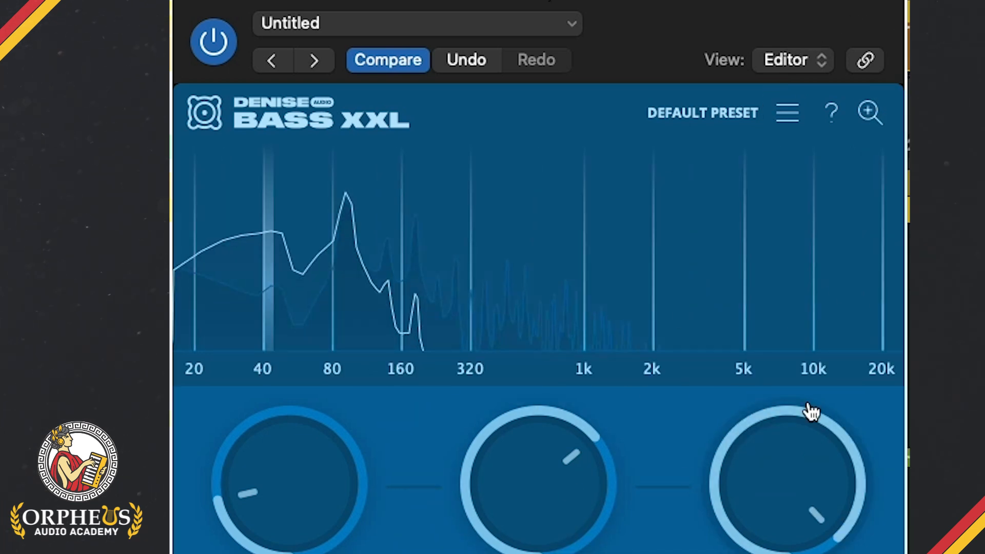
Step: Lower Boost moderately on the bass track's Bass XXL and move its window aside over the piano roll
{"action": "mouse_move", "coordinate": [808, 405]}
{"action": "left_mouse_down"}
{"action": "mouse_move", "coordinate": [808, 394]}
{"action": "mouse_move", "coordinate": [813, 487]}
{"action": "left_mouse_up"}
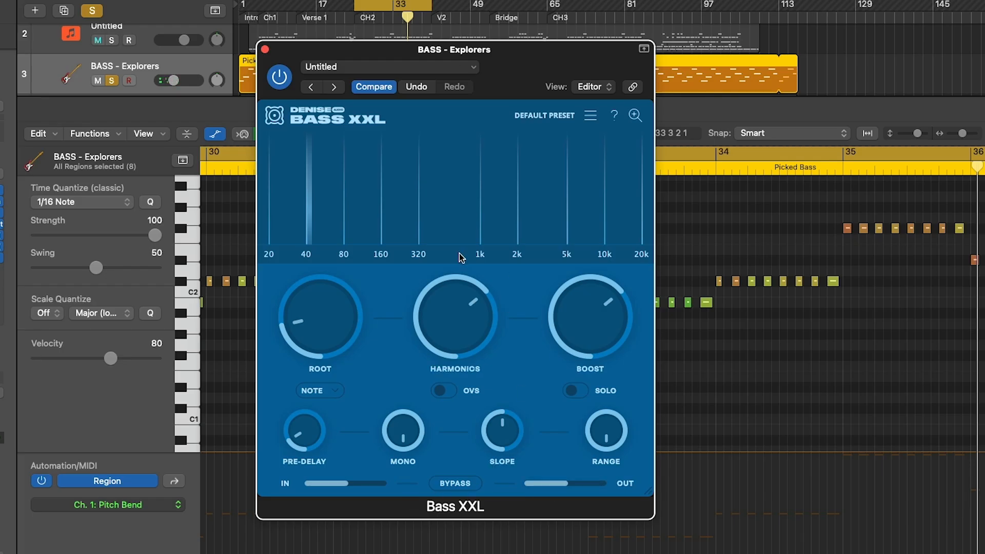
{"action": "left_click_drag", "start_coordinate": [530, 57], "coordinate": [724, 91]}
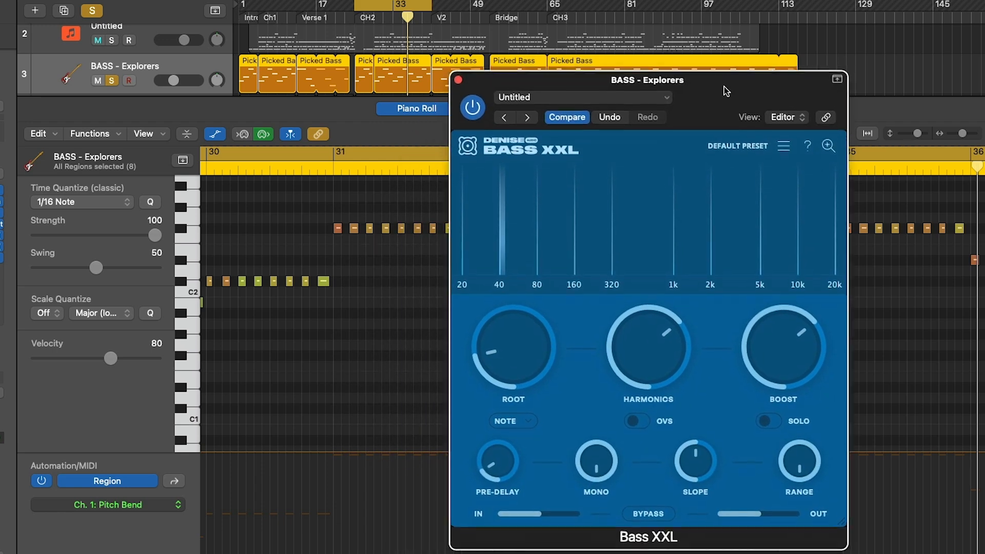
{"action": "scroll", "coordinate": [615, 57], "scroll_direction": "down", "scroll_amount": 3}
{"action": "scroll", "coordinate": [615, 56], "scroll_direction": "up", "scroll_amount": 3}
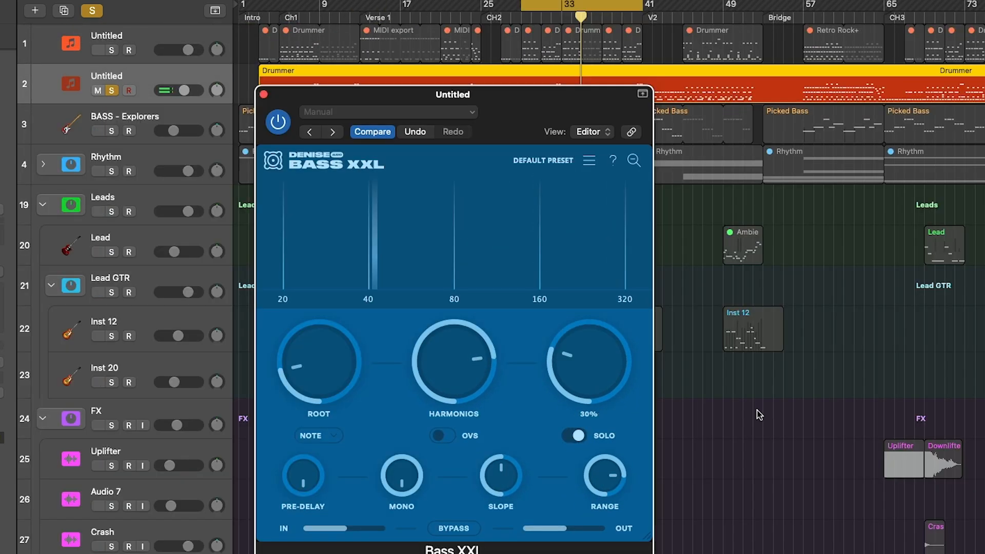
Step: Reposition the Bass XXL window of the Drummer track and reactivate the bypassed plug-in
{"action": "left_click_drag", "start_coordinate": [515, 104], "coordinate": [581, 50]}
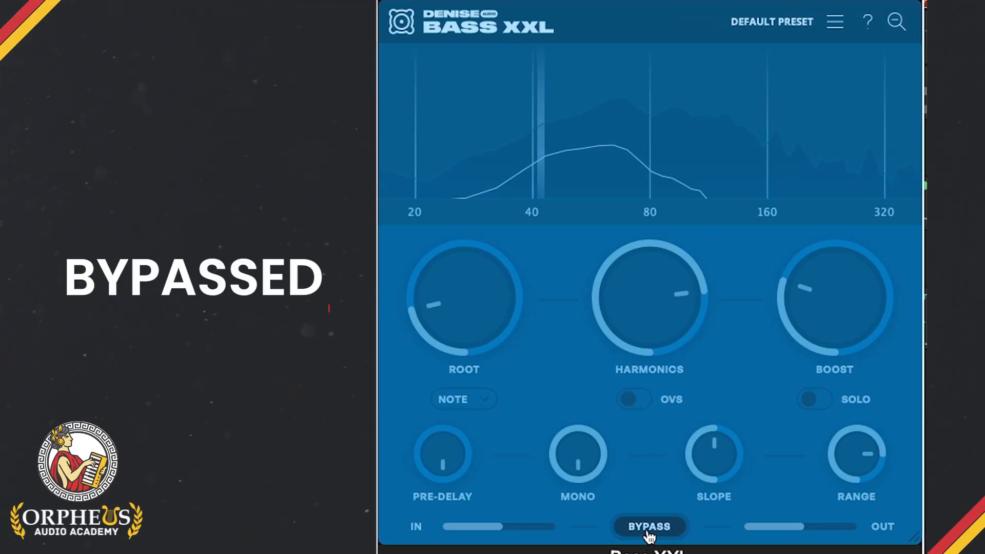
{"action": "left_click", "coordinate": [649, 527]}
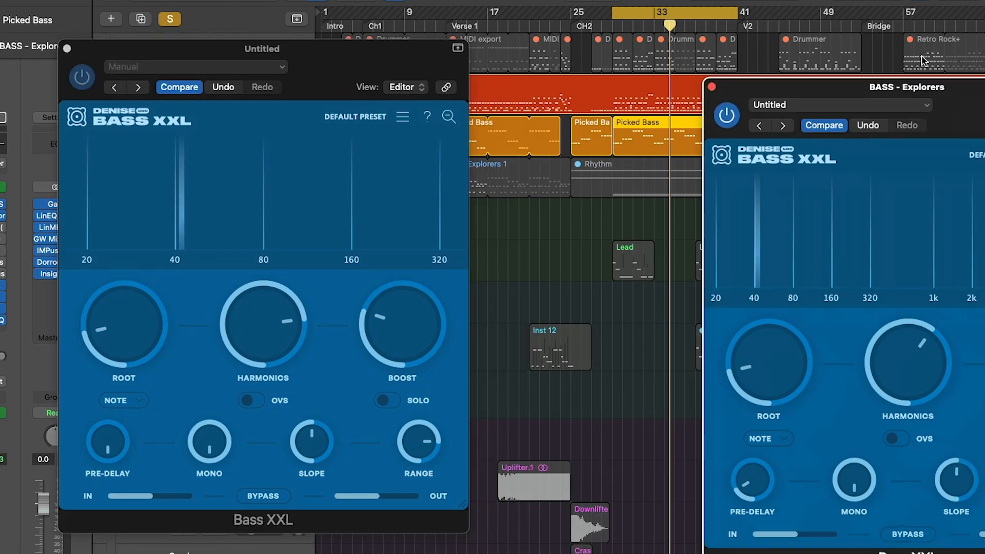
Step: Place the BASS - Explorers plug-in window beside the Drummer track's, bypass both Bass XXL instances, and reactivate both to compare the mix
{"action": "left_click_drag", "start_coordinate": [955, 86], "coordinate": [782, 33]}
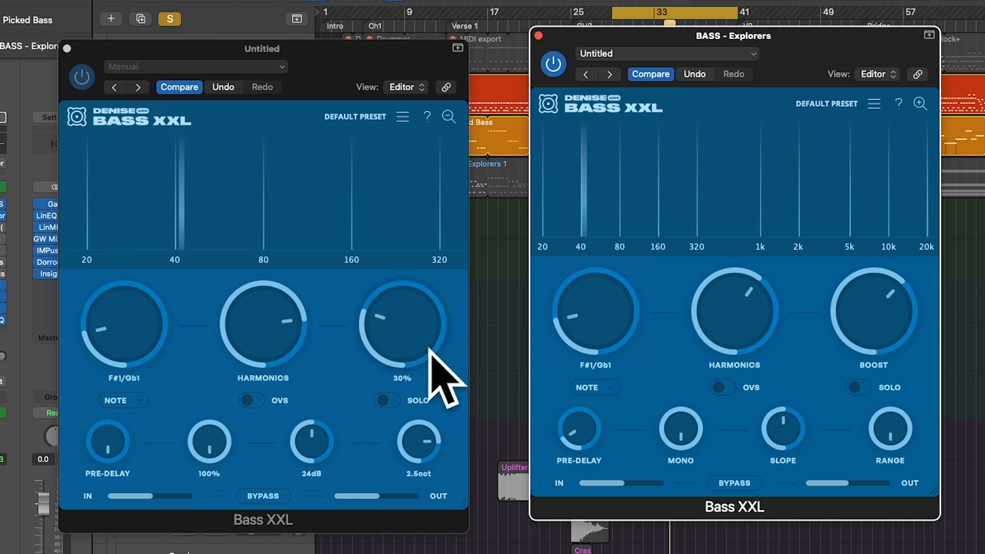
{"action": "left_click", "coordinate": [259, 496]}
{"action": "left_click", "coordinate": [721, 484]}
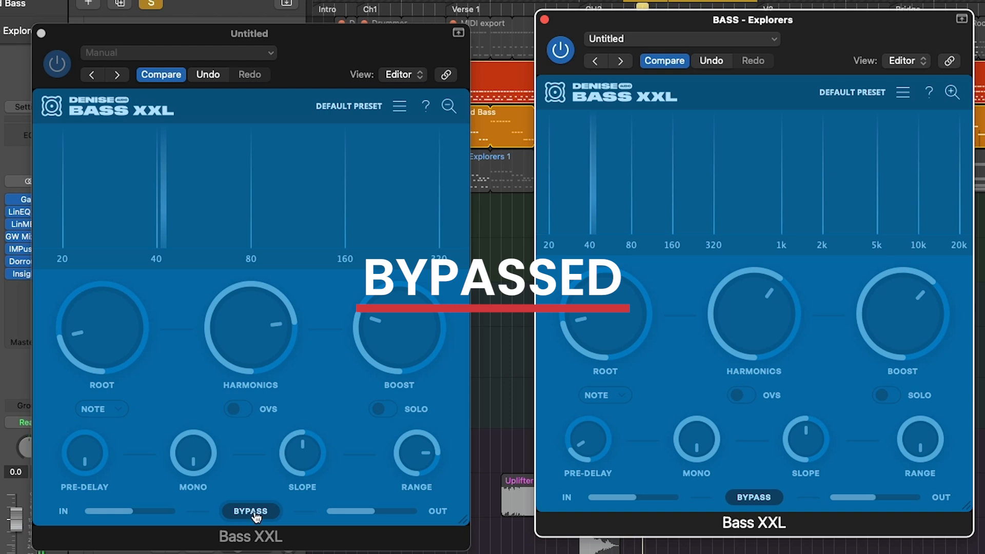
{"action": "left_click", "coordinate": [254, 512]}
{"action": "left_click", "coordinate": [734, 497]}
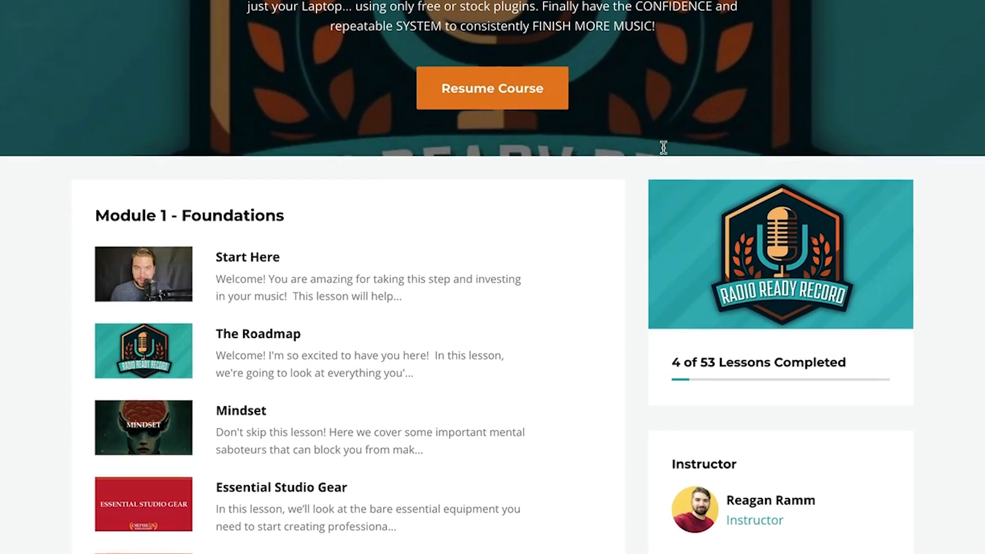
Step: Look through the Radio Ready Record course's lesson list from Module 1 - Foundations down to the Resources section
{"action": "scroll", "coordinate": [501, 268], "scroll_direction": "down", "scroll_amount": 5}
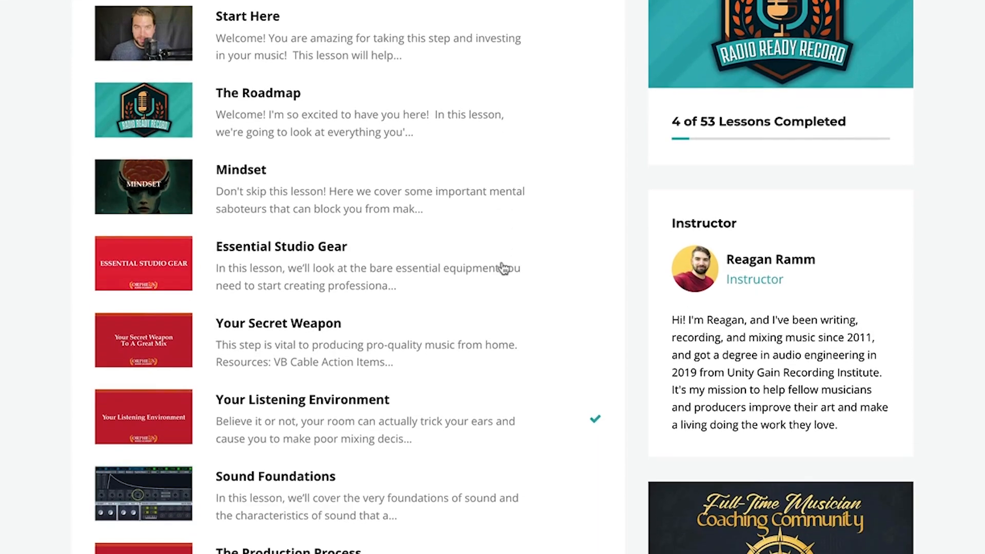
{"action": "scroll", "coordinate": [502, 268], "scroll_direction": "down", "scroll_amount": 8}
{"action": "scroll", "coordinate": [504, 267], "scroll_direction": "down", "scroll_amount": 9}
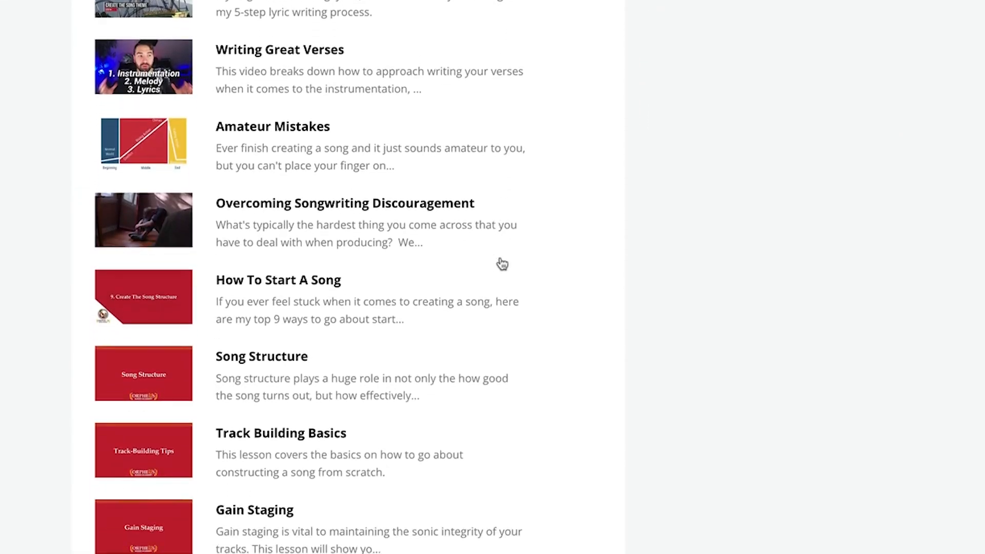
{"action": "scroll", "coordinate": [502, 265], "scroll_direction": "down", "scroll_amount": 10}
{"action": "scroll", "coordinate": [501, 261], "scroll_direction": "down", "scroll_amount": 9}
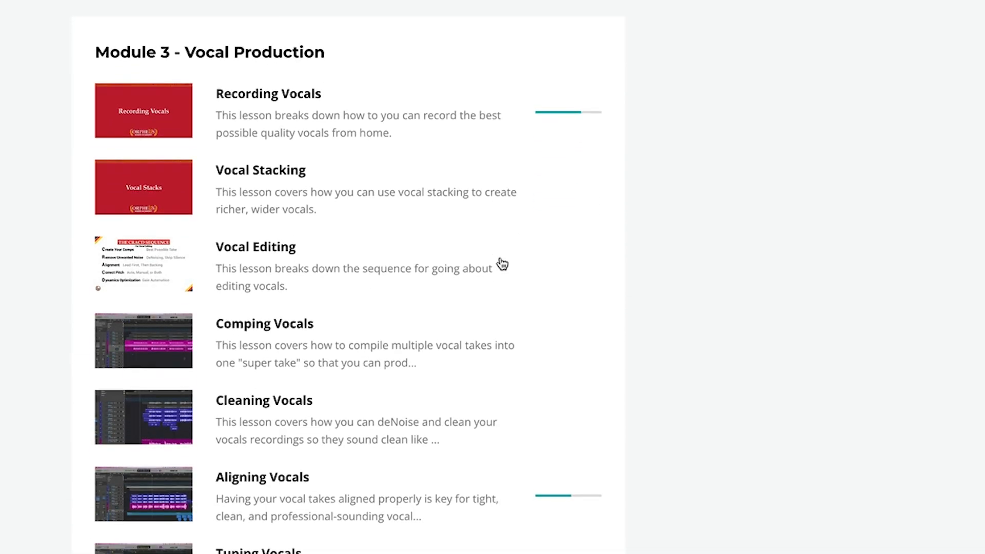
{"action": "scroll", "coordinate": [502, 264], "scroll_direction": "down", "scroll_amount": 9}
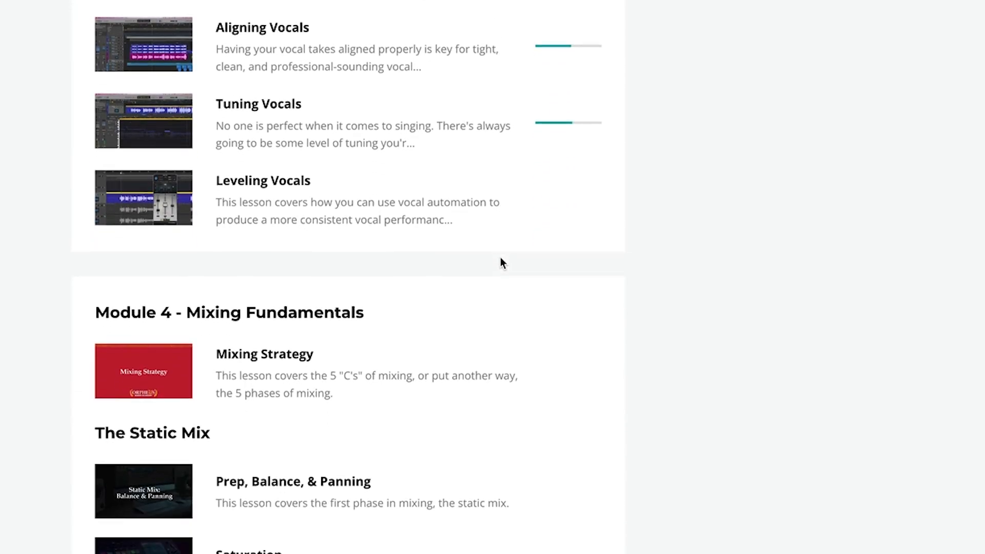
{"action": "scroll", "coordinate": [502, 262], "scroll_direction": "down", "scroll_amount": 13}
{"action": "scroll", "coordinate": [502, 264], "scroll_direction": "down", "scroll_amount": 10}
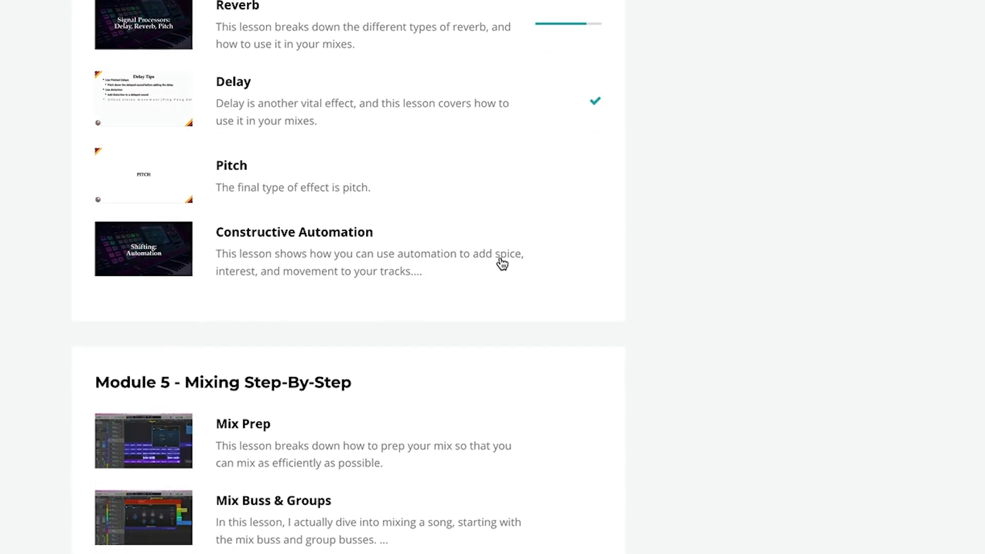
{"action": "scroll", "coordinate": [502, 263], "scroll_direction": "down", "scroll_amount": 7}
{"action": "scroll", "coordinate": [499, 263], "scroll_direction": "down", "scroll_amount": 10}
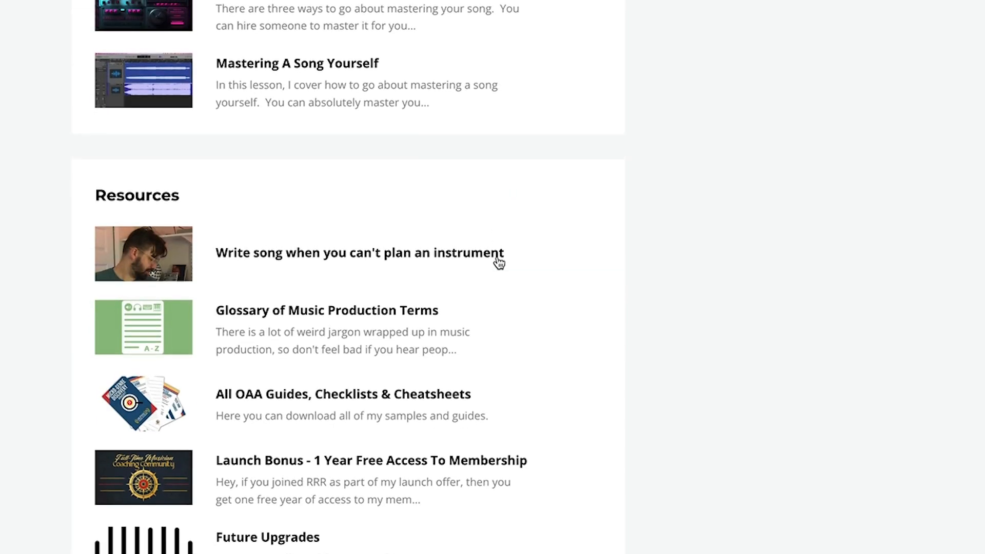